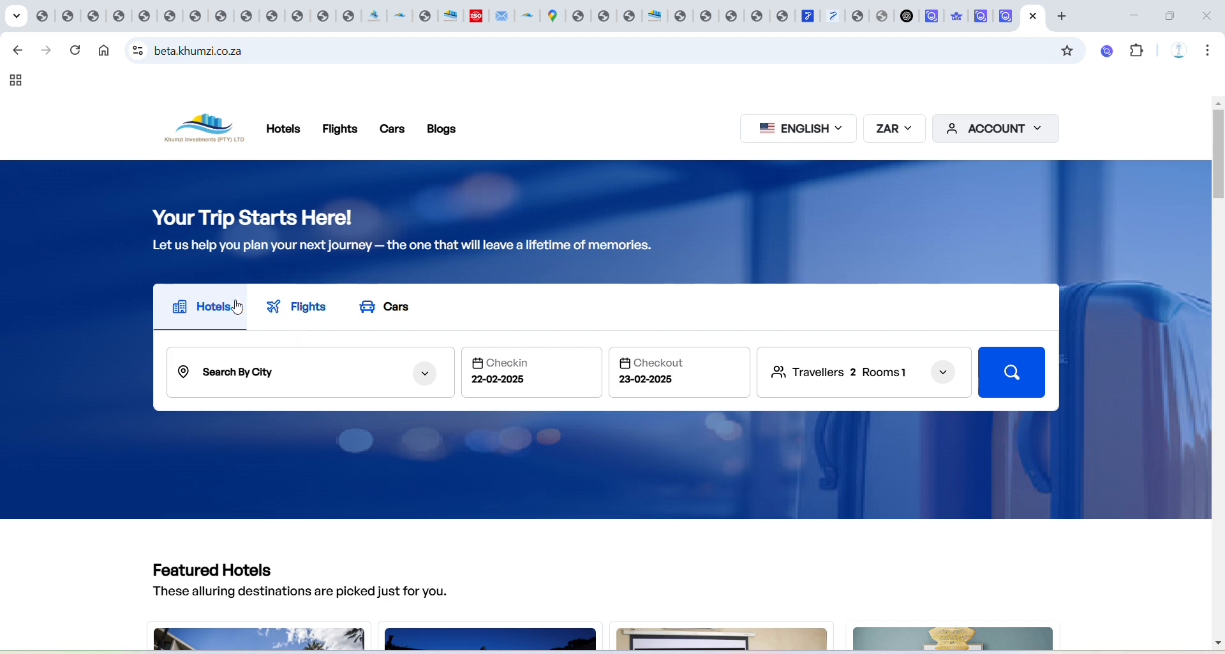
Step: Switch the travel search to flights, try the Round Trip option, and set the trip type to One Way
{"action": "left_click", "coordinate": [306, 317]}
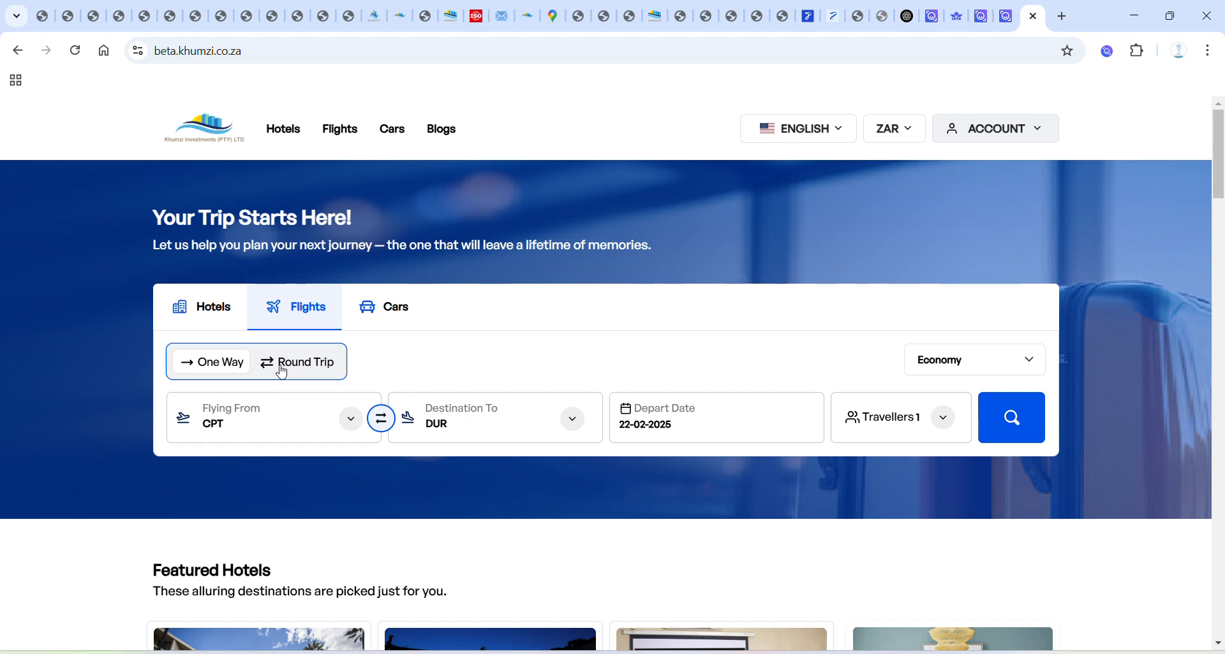
{"action": "scroll", "coordinate": [300, 344], "scroll_direction": "down", "scroll_amount": 2}
{"action": "scroll", "coordinate": [207, 314], "scroll_direction": "up", "scroll_amount": 2}
{"action": "left_click", "coordinate": [282, 365]}
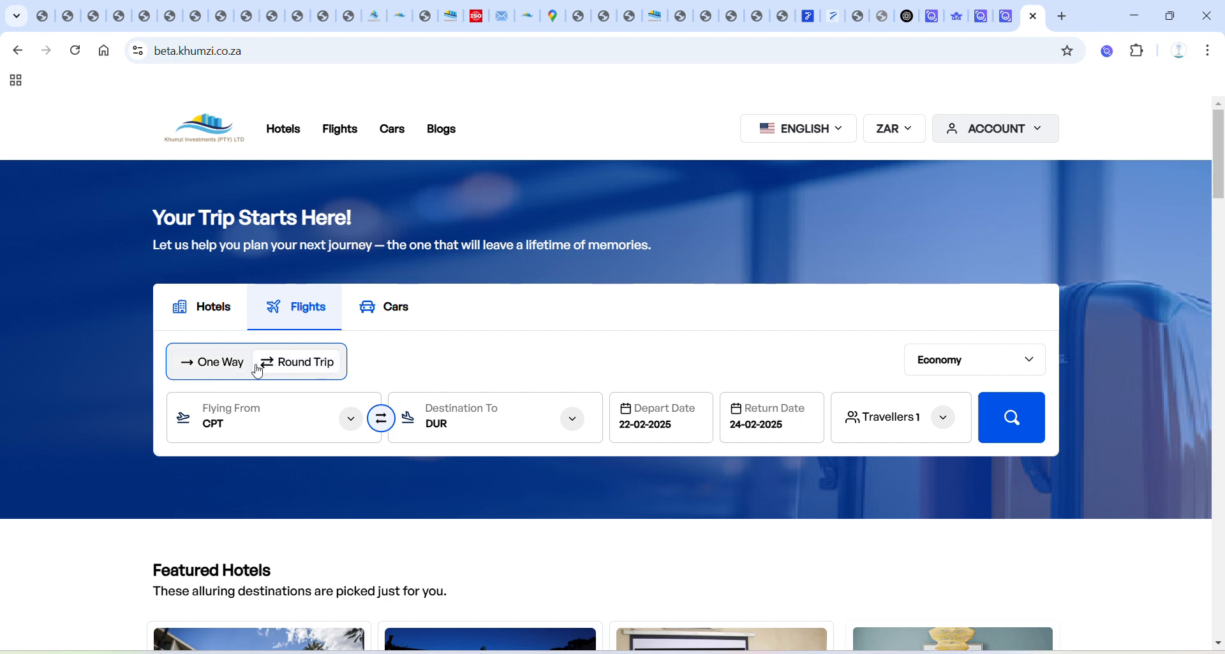
{"action": "left_click", "coordinate": [227, 366]}
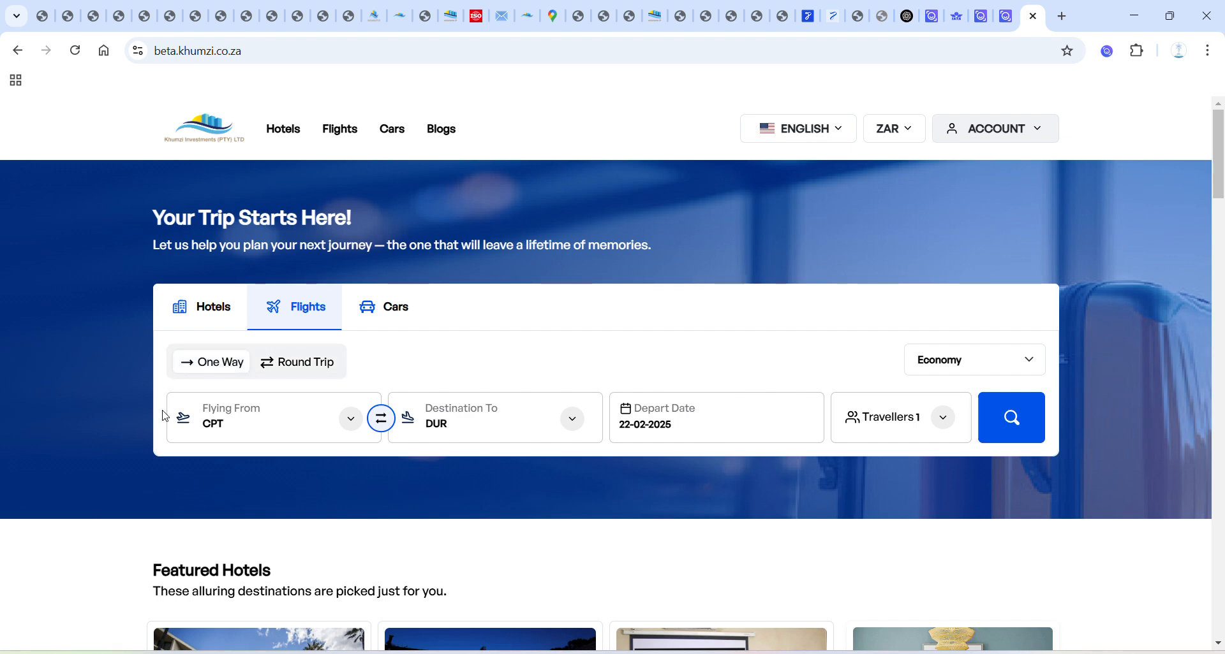
Step: Set the flight's origin to Cape Town (CPT) and its destination to Durban (DUR)
{"action": "left_click", "coordinate": [271, 423]}
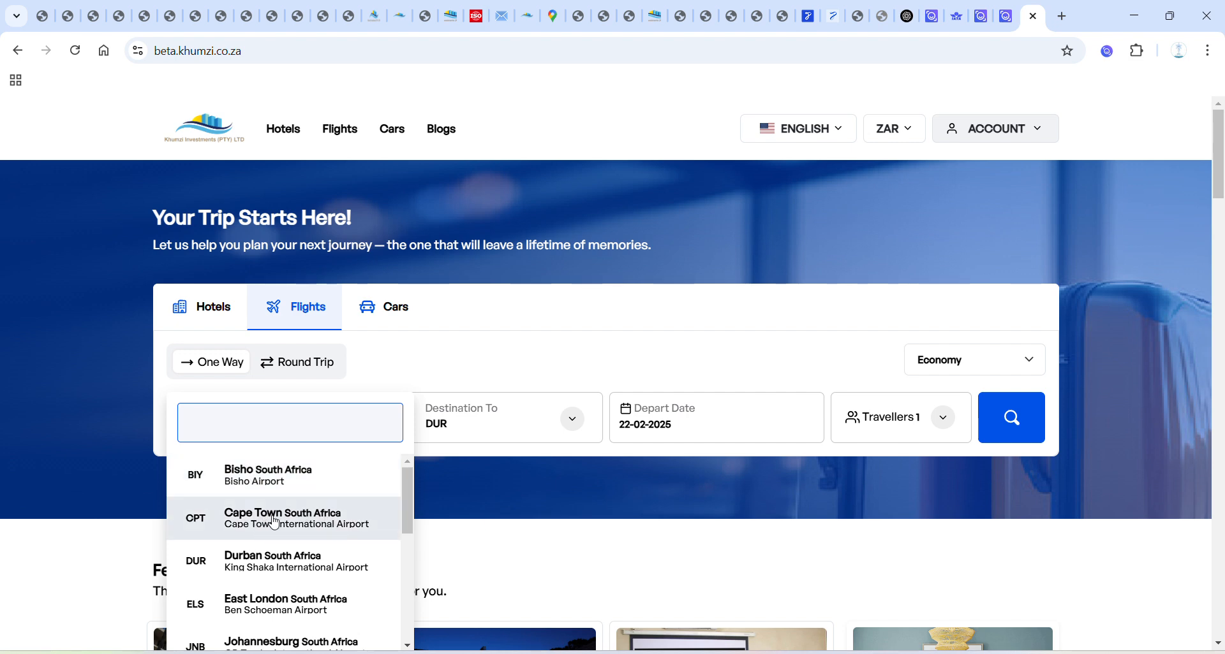
{"action": "left_click", "coordinate": [274, 522]}
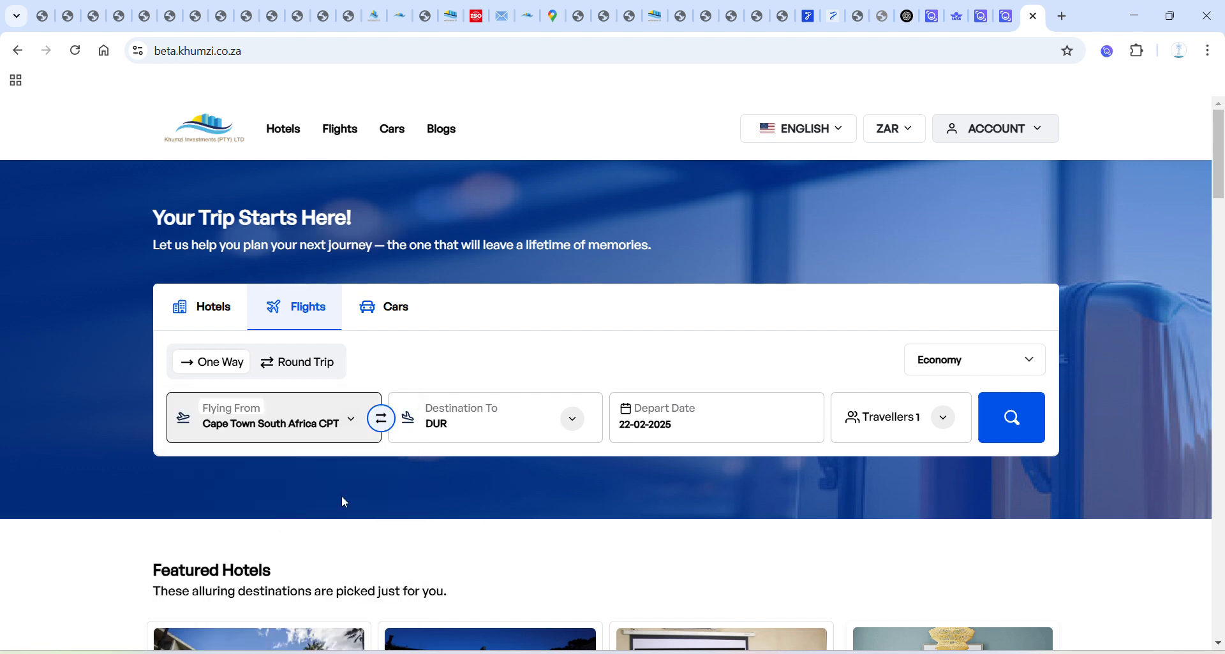
{"action": "left_click", "coordinate": [504, 438]}
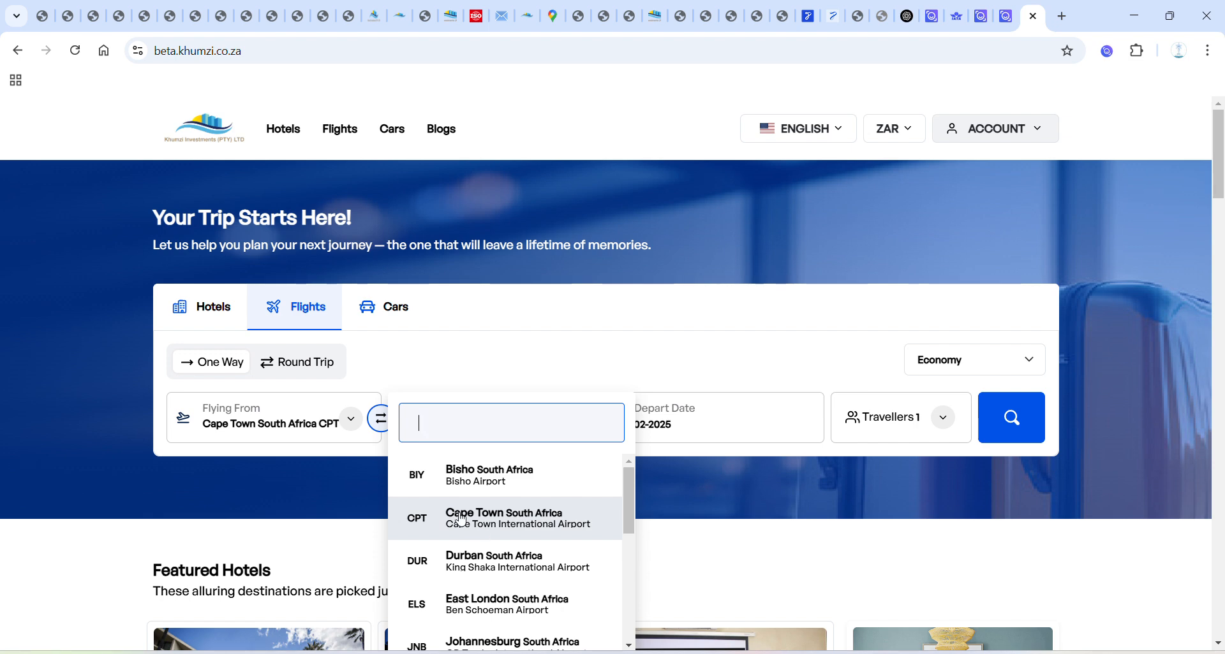
{"action": "left_click", "coordinate": [509, 562]}
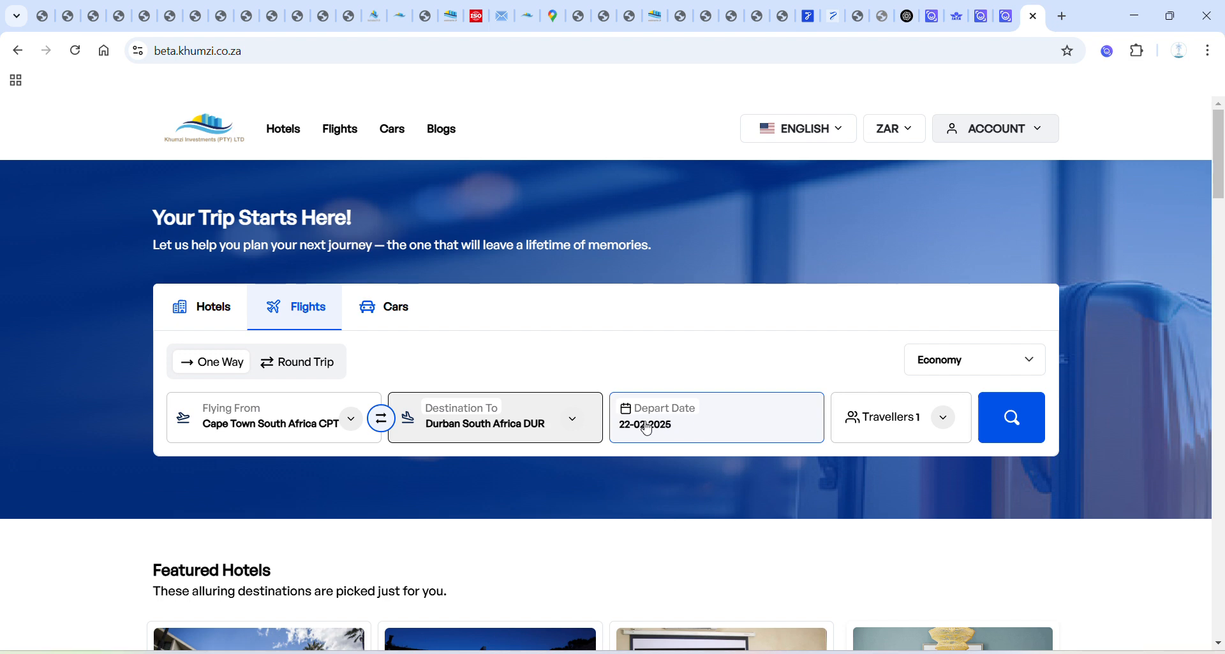
Step: Check the traveller options, choose Economy as the flight class, and search for flights
{"action": "left_click", "coordinate": [939, 417]}
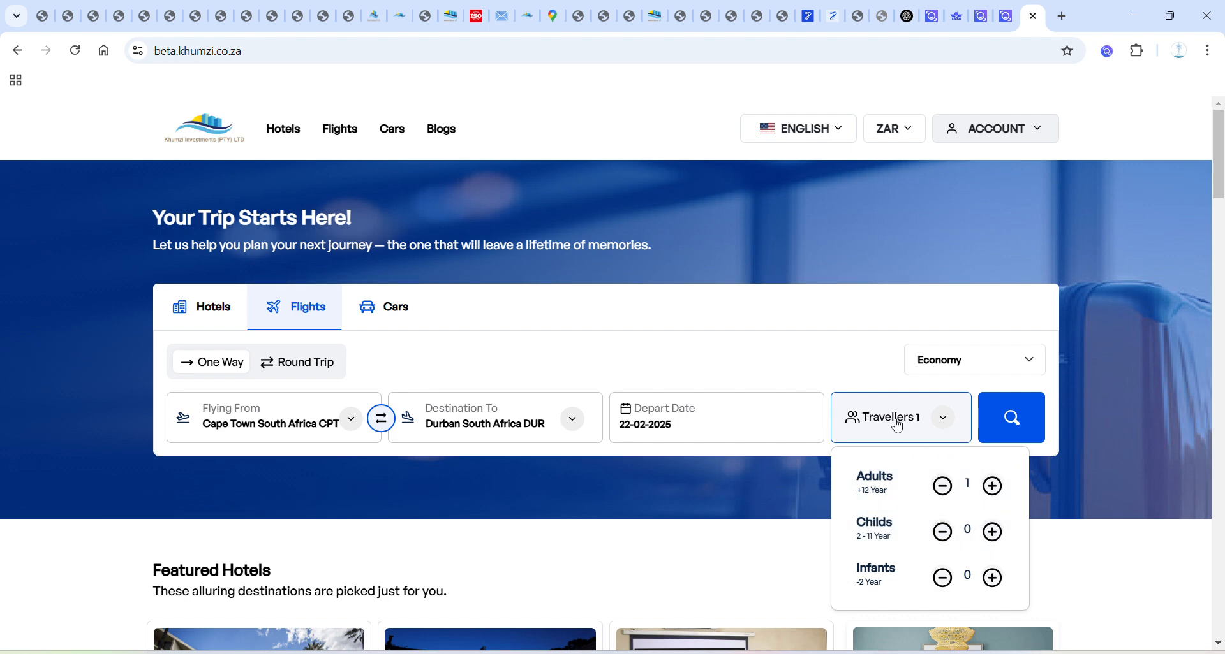
{"action": "left_click", "coordinate": [1007, 361]}
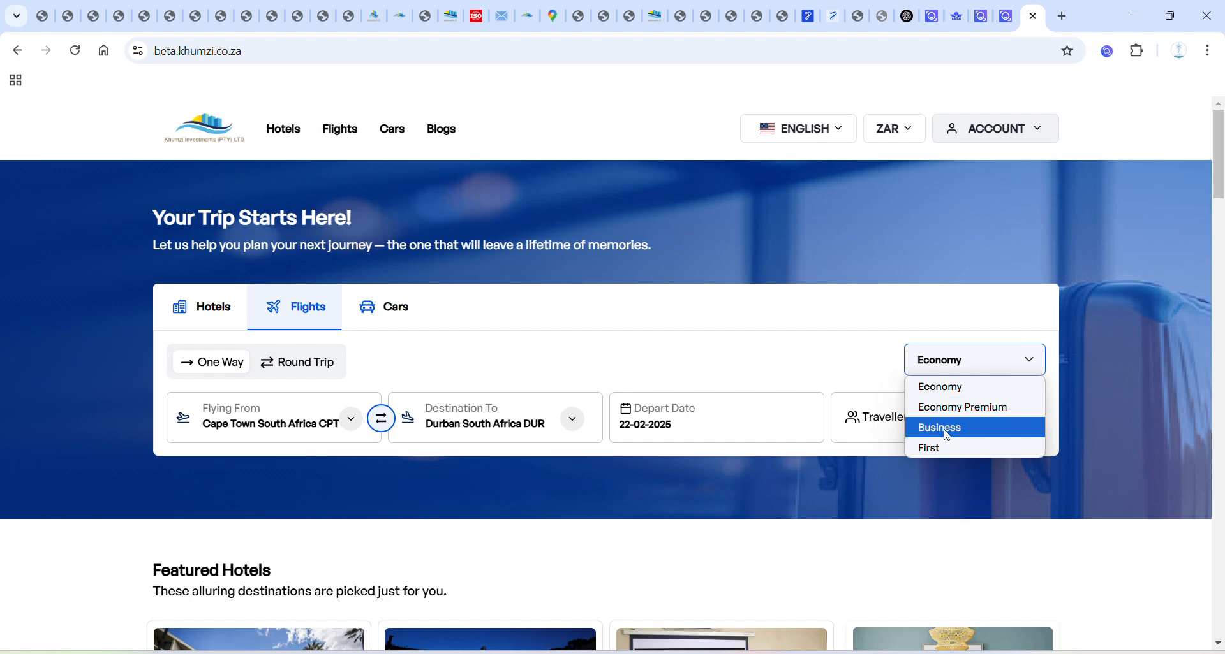
{"action": "left_click", "coordinate": [950, 390]}
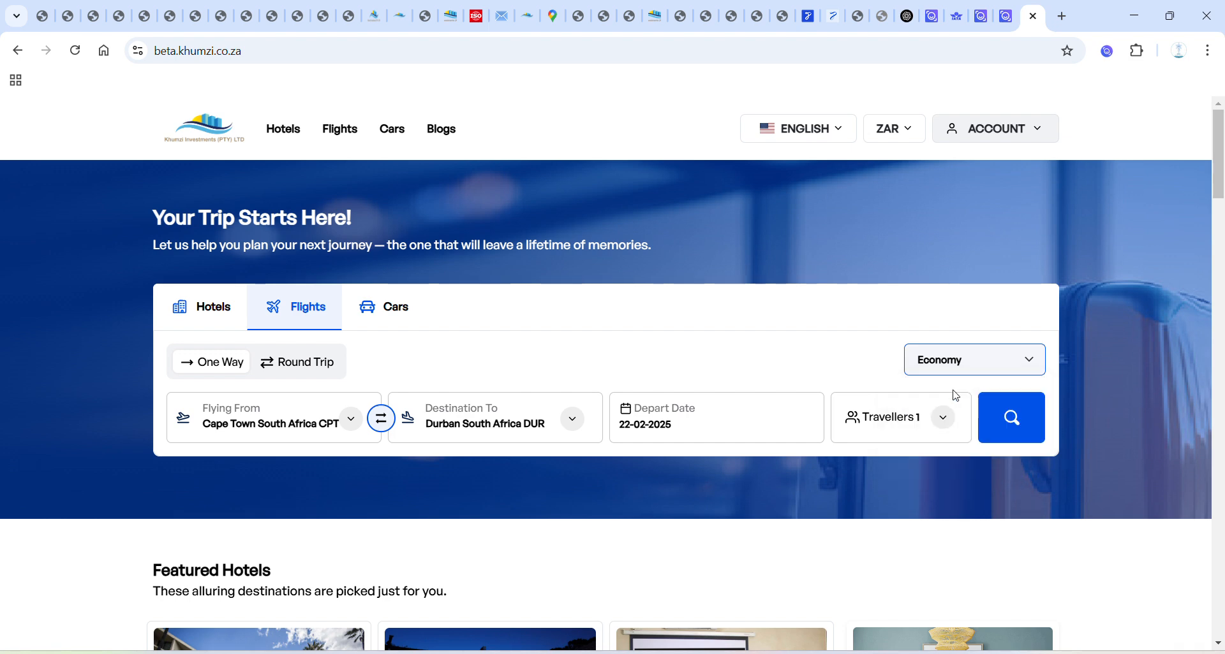
{"action": "left_click", "coordinate": [1017, 426]}
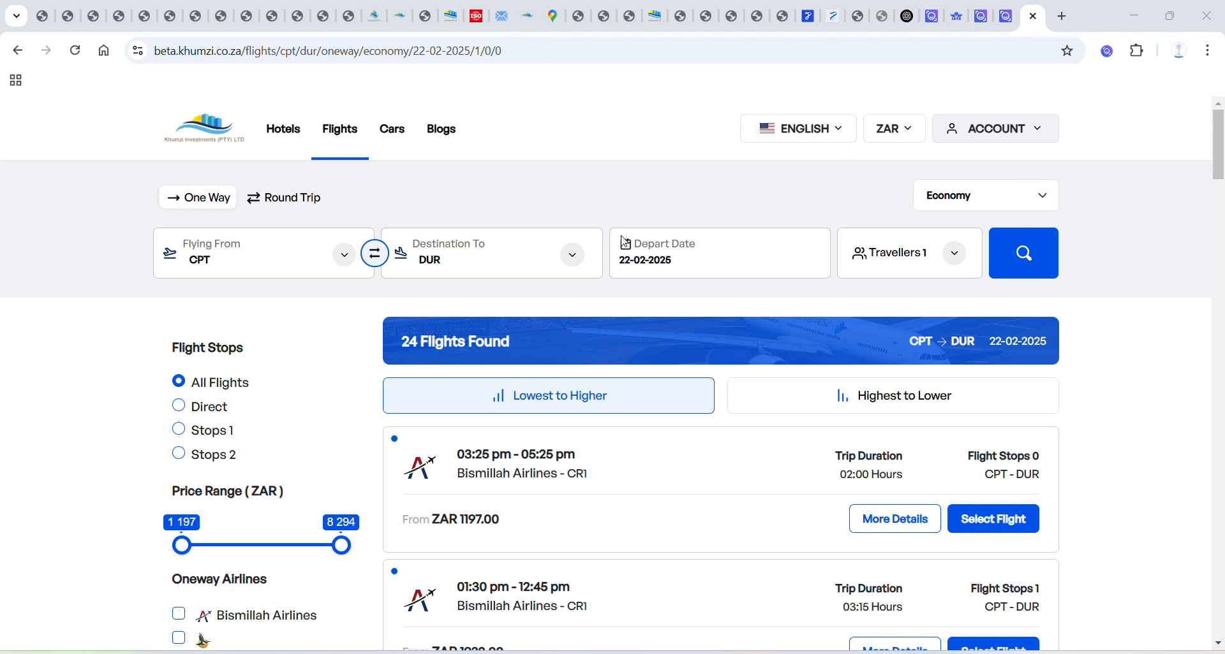
Step: Look through the flight results, sorting them by price Highest to Lower and back to Lowest to Higher
{"action": "scroll", "coordinate": [723, 291], "scroll_direction": "down", "scroll_amount": 2}
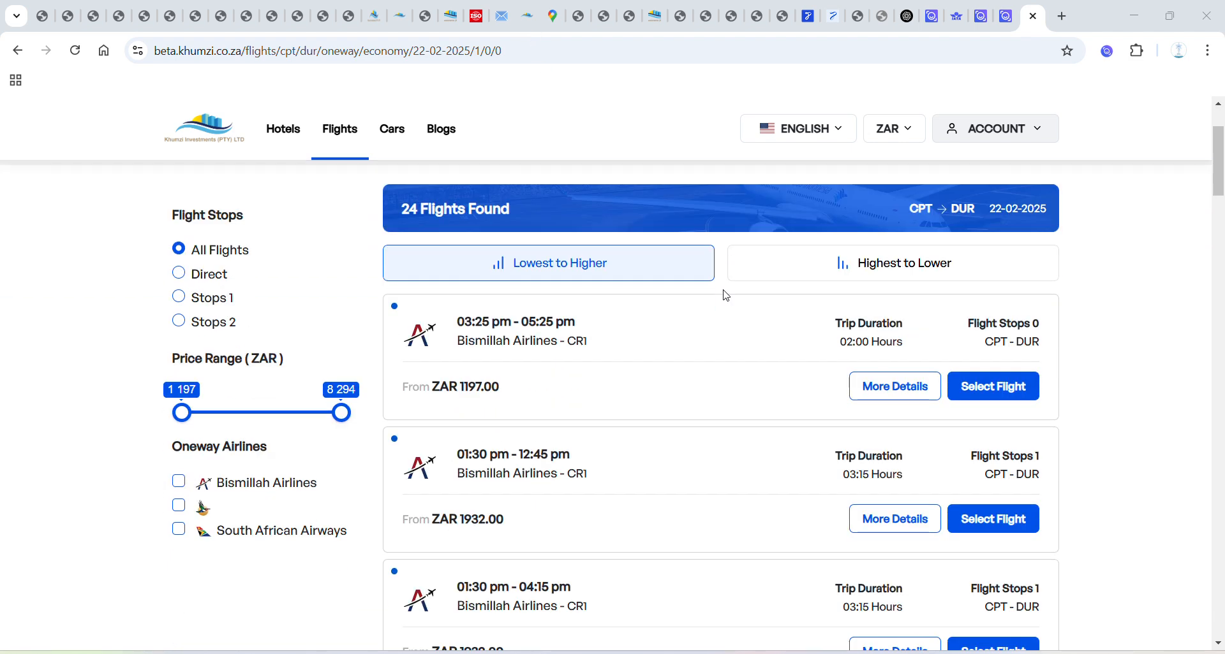
{"action": "scroll", "coordinate": [727, 291], "scroll_direction": "down", "scroll_amount": 2}
{"action": "scroll", "coordinate": [728, 291], "scroll_direction": "down", "scroll_amount": 2}
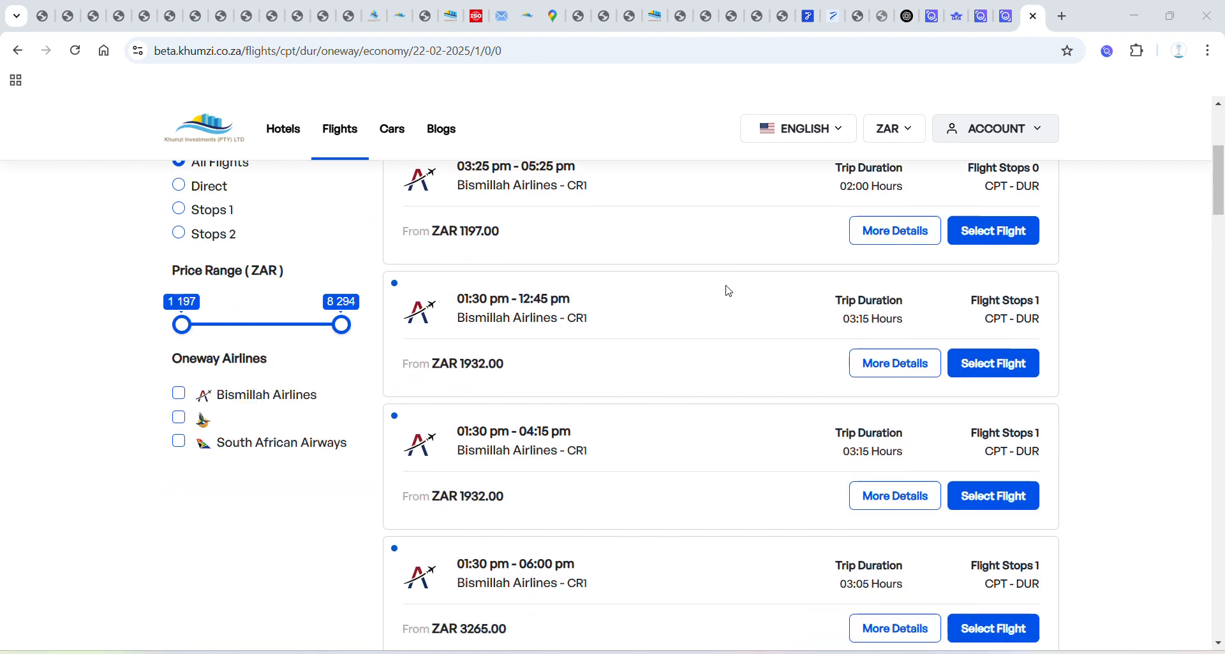
{"action": "scroll", "coordinate": [728, 291], "scroll_direction": "down", "scroll_amount": 2}
{"action": "scroll", "coordinate": [725, 287], "scroll_direction": "up", "scroll_amount": 10}
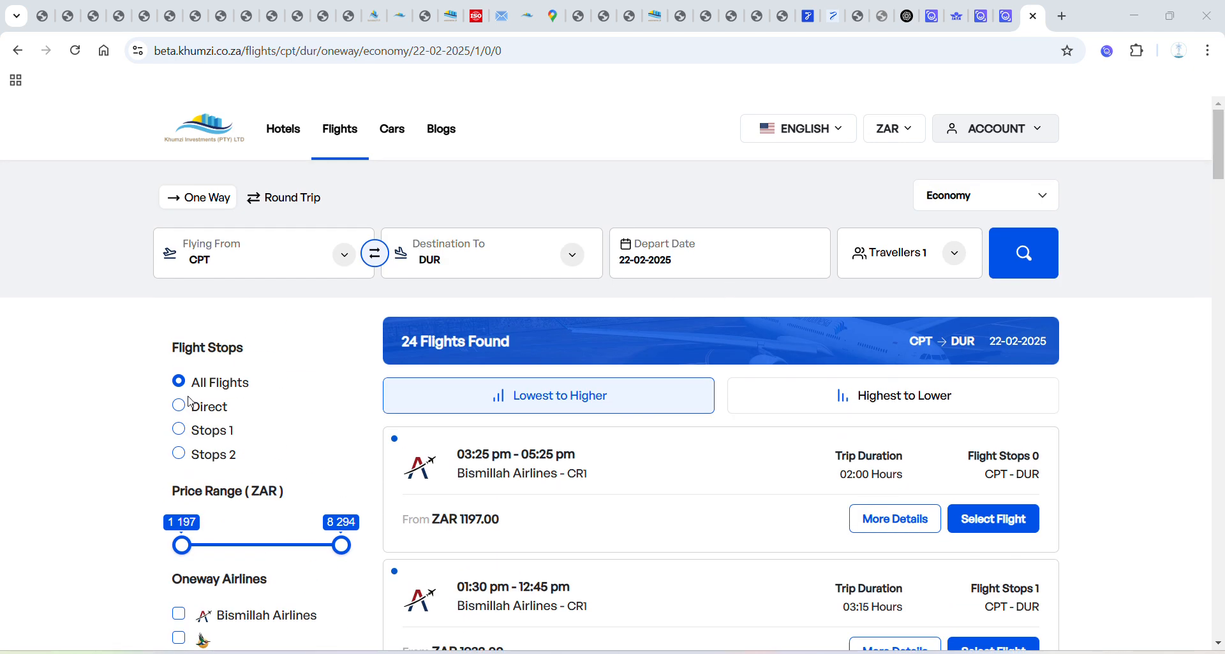
{"action": "scroll", "coordinate": [255, 344], "scroll_direction": "down", "scroll_amount": 3}
{"action": "scroll", "coordinate": [265, 342], "scroll_direction": "up", "scroll_amount": 1}
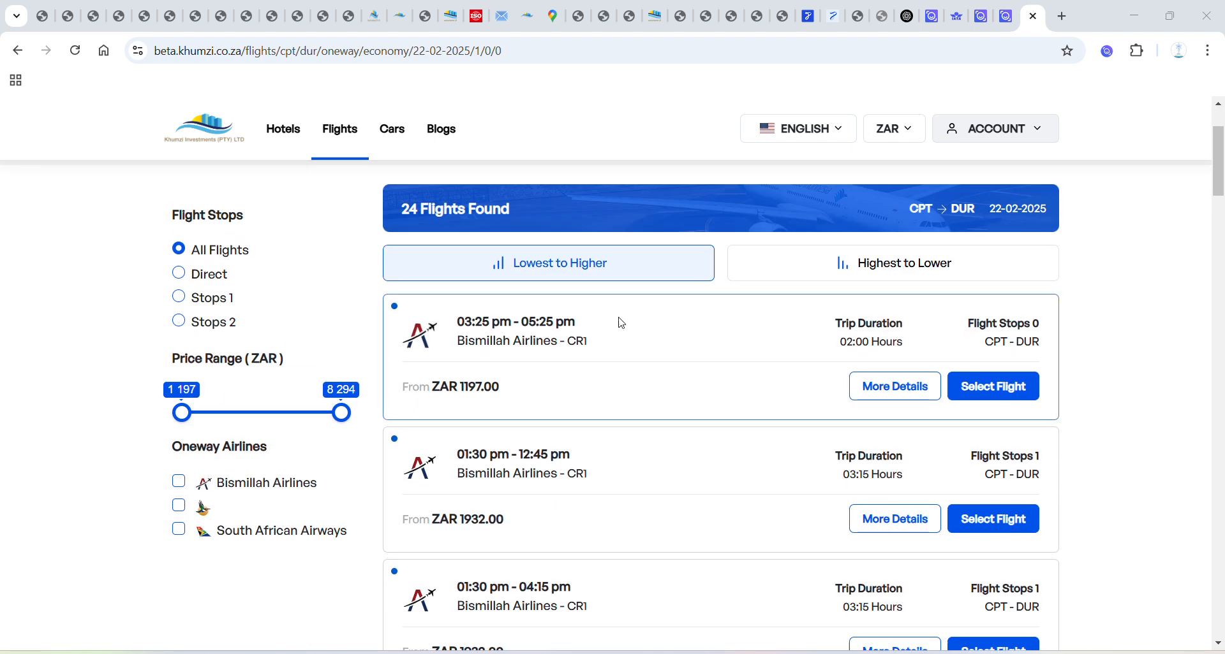
{"action": "left_click", "coordinate": [901, 269]}
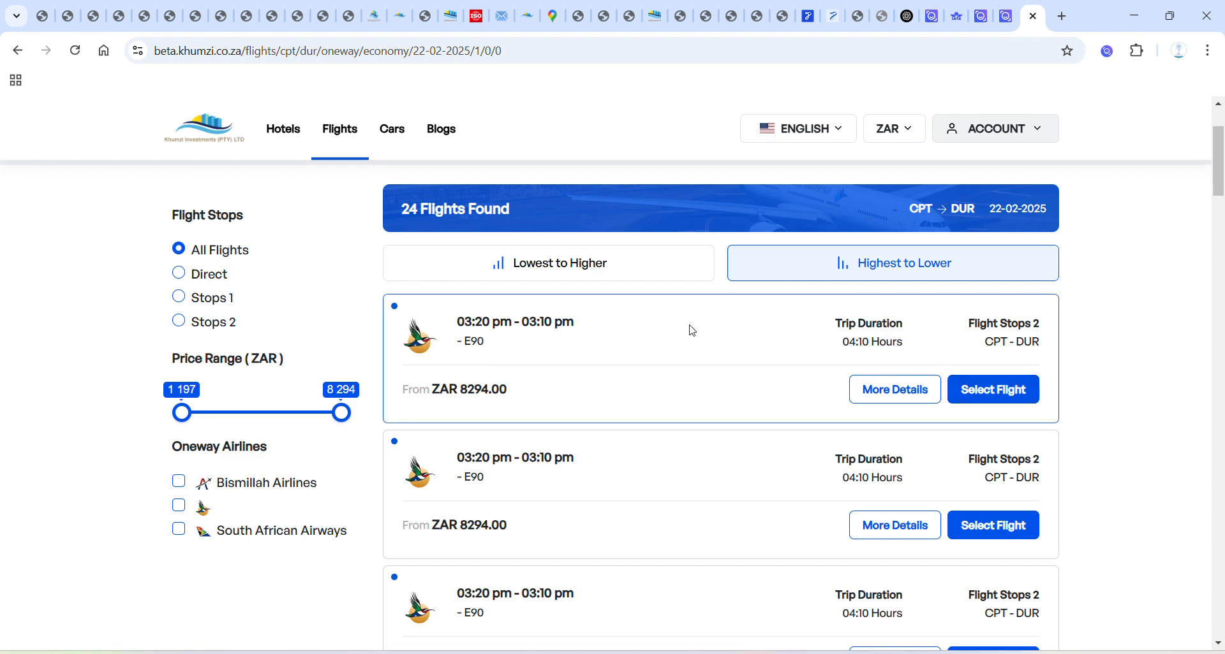
{"action": "left_click", "coordinate": [541, 270]}
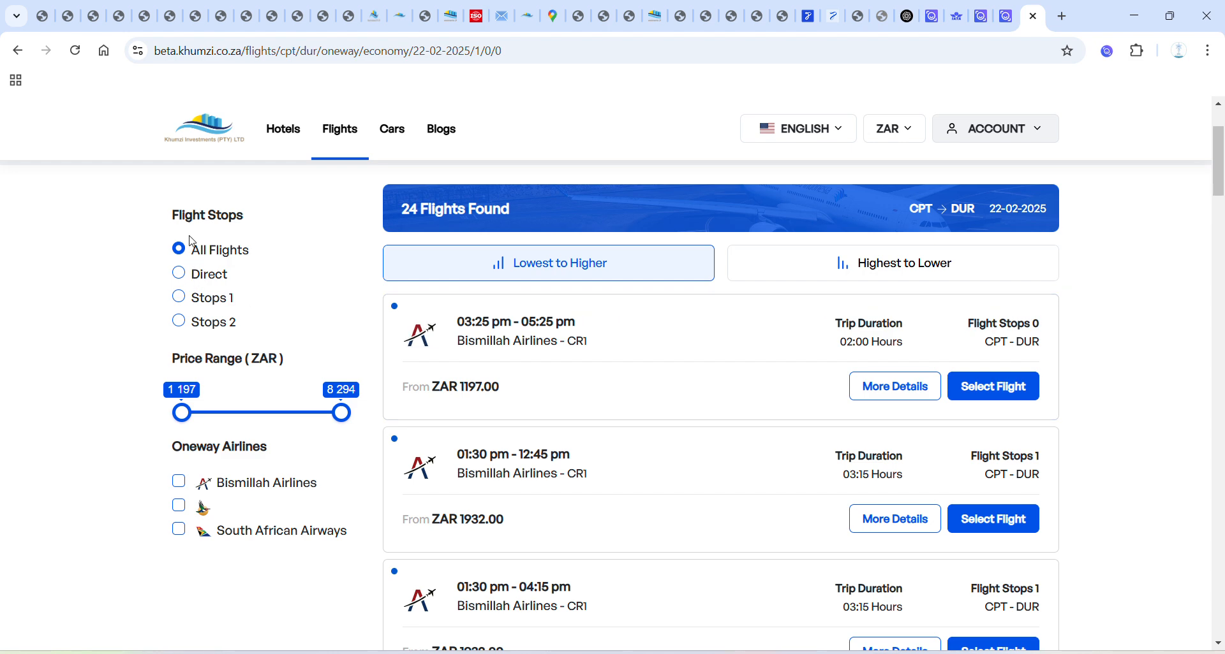
Step: Filter the results to Direct and Stops 1 in turn, restore All Flights, and try the maximum price slider
{"action": "left_click", "coordinate": [180, 274]}
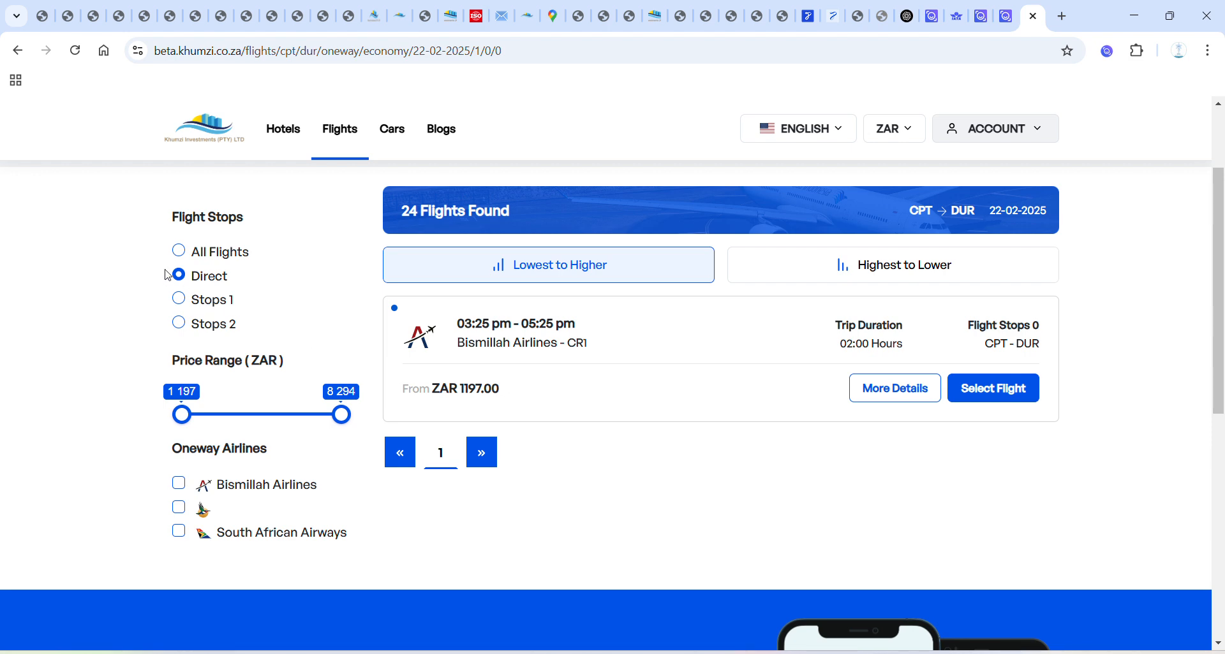
{"action": "left_click", "coordinate": [181, 300]}
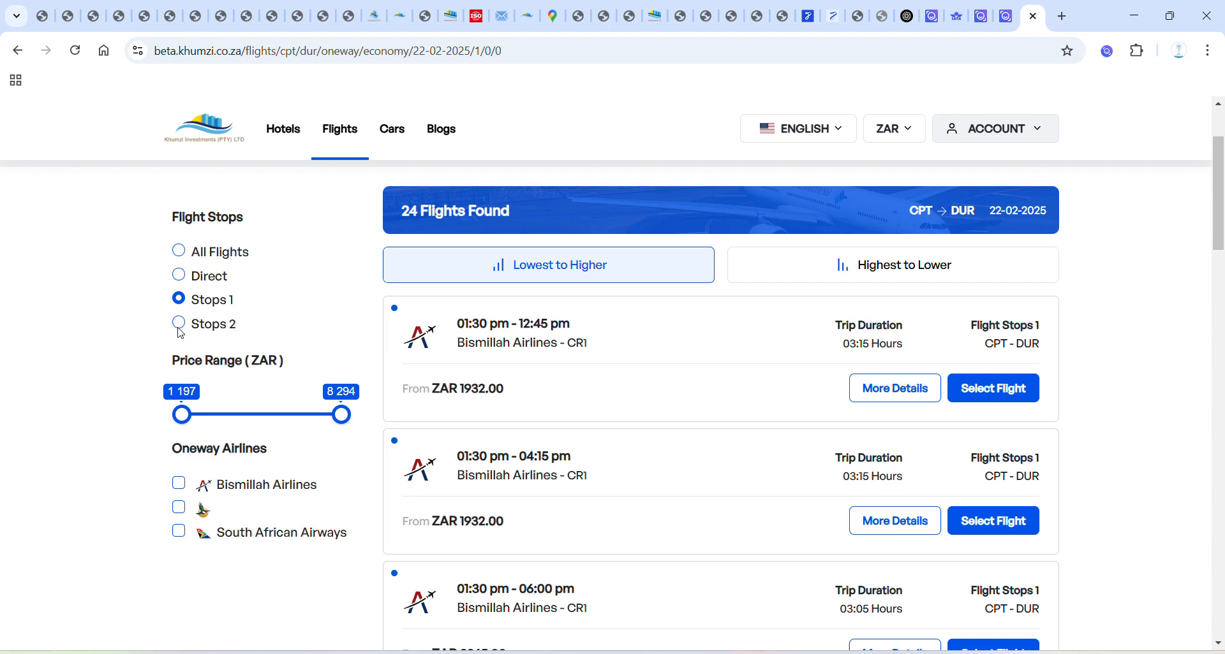
{"action": "left_click", "coordinate": [181, 254]}
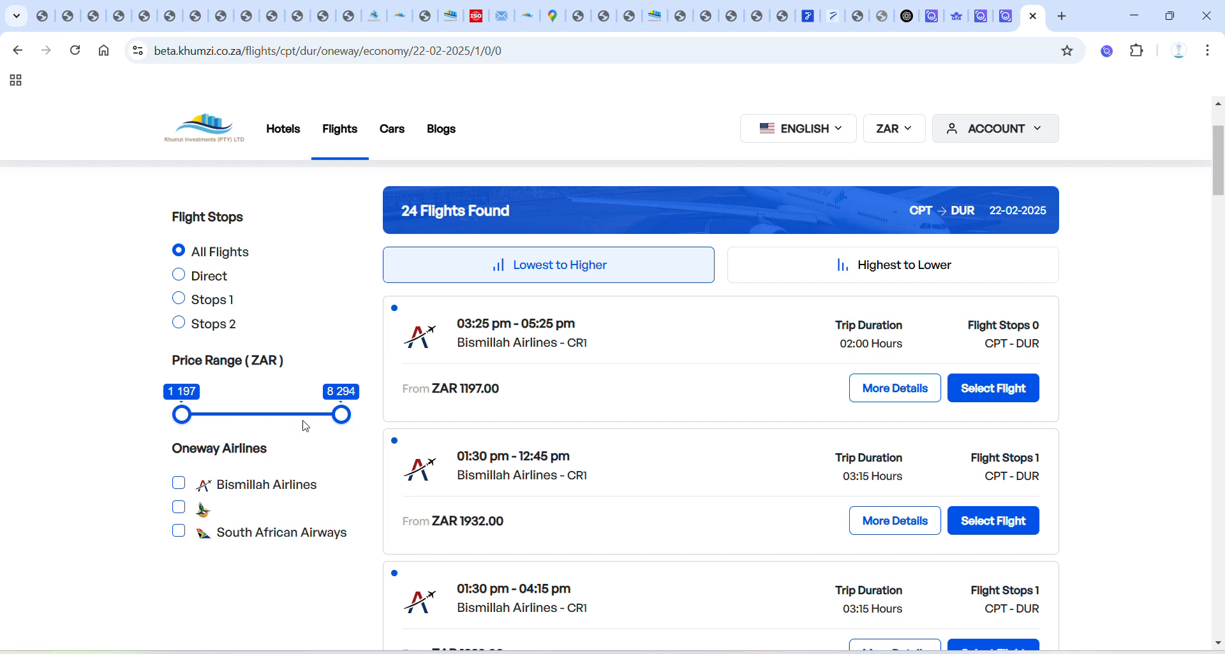
{"action": "mouse_move", "coordinate": [343, 424]}
{"action": "left_mouse_down"}
{"action": "mouse_move", "coordinate": [222, 424]}
{"action": "mouse_move", "coordinate": [361, 423]}
{"action": "left_mouse_up"}
Step: Filter the results to South African Airways, look through its flights, and clear the airline filter
{"action": "scroll", "coordinate": [560, 481], "scroll_direction": "down", "scroll_amount": 8}
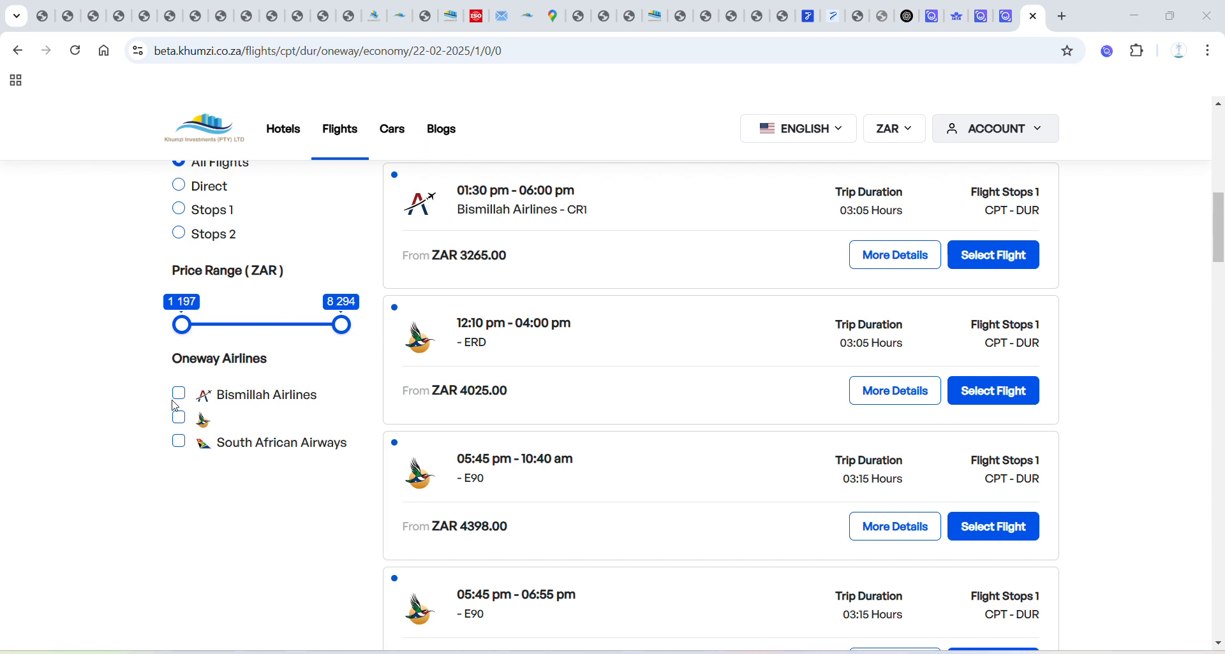
{"action": "left_click", "coordinate": [178, 443]}
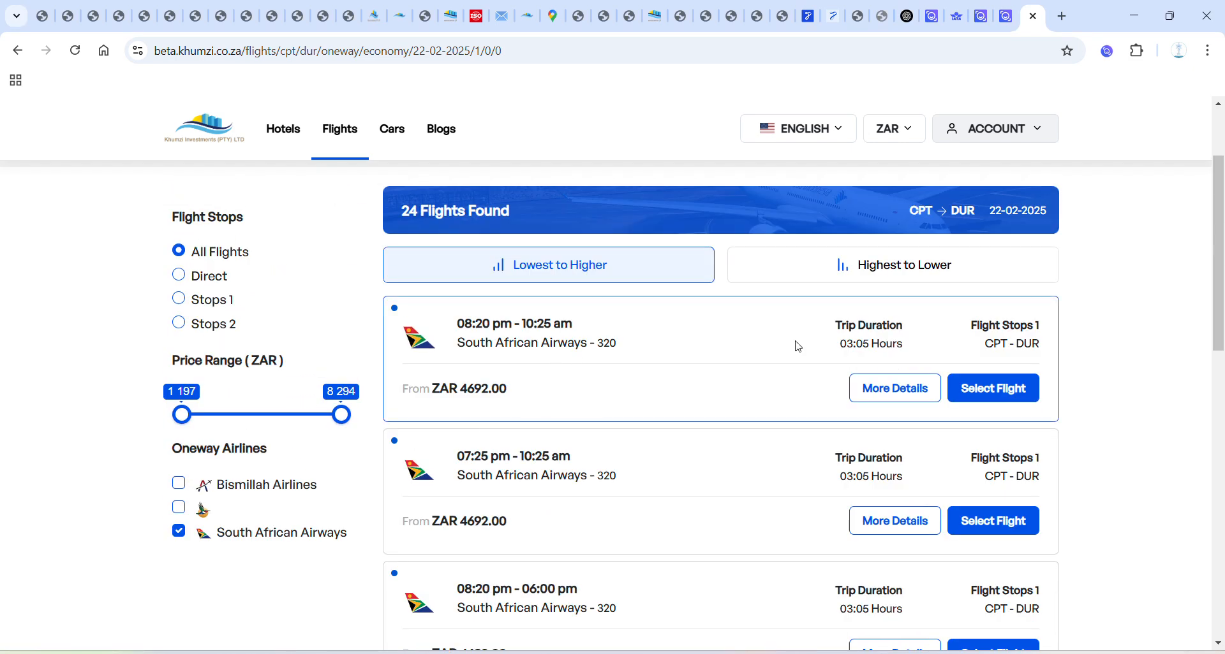
{"action": "scroll", "coordinate": [797, 346], "scroll_direction": "down", "scroll_amount": 6}
{"action": "scroll", "coordinate": [792, 386], "scroll_direction": "up", "scroll_amount": 4}
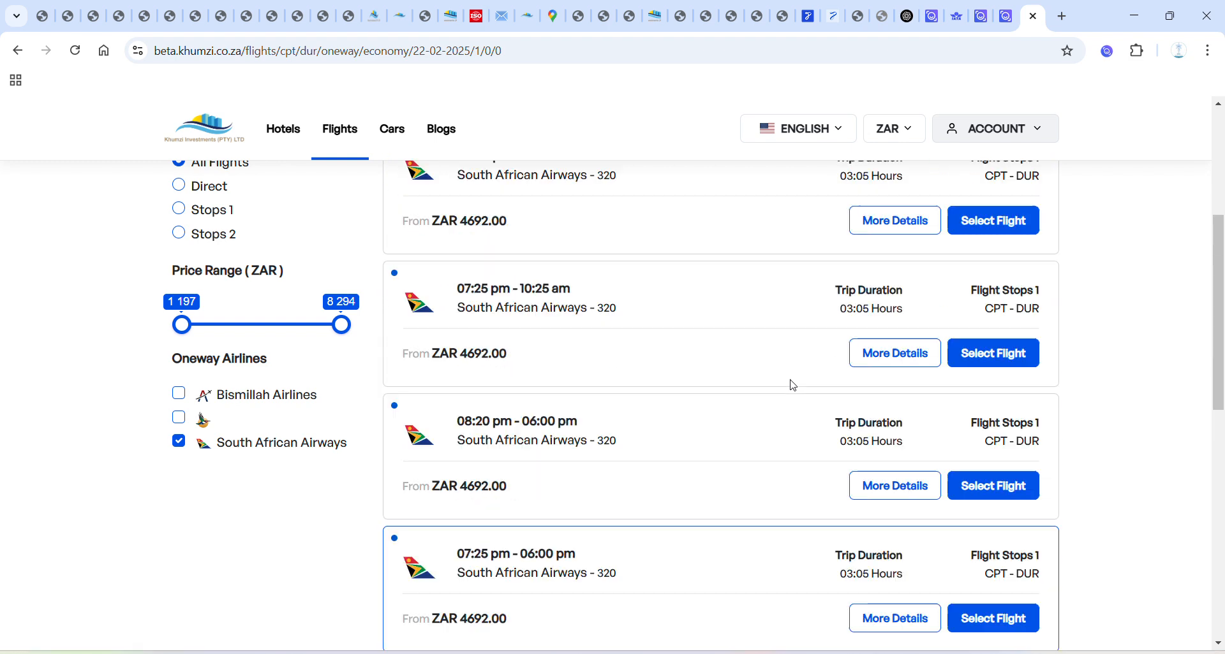
{"action": "scroll", "coordinate": [791, 385], "scroll_direction": "up", "scroll_amount": 3}
{"action": "scroll", "coordinate": [790, 386], "scroll_direction": "down", "scroll_amount": 2}
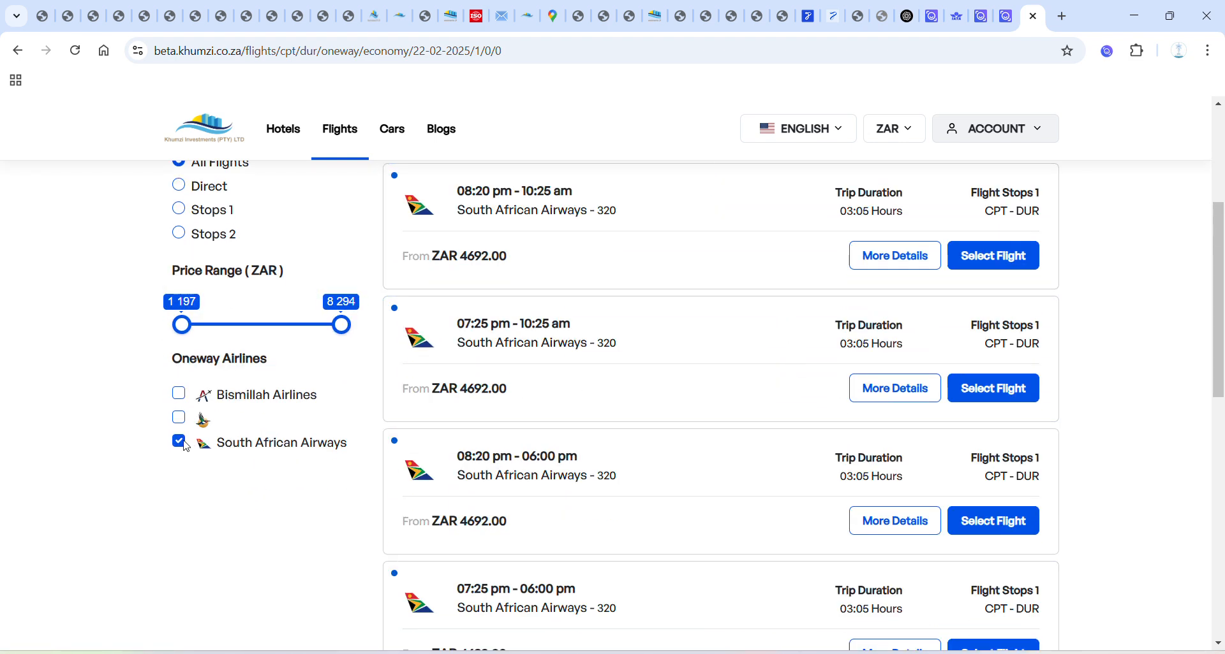
{"action": "left_click", "coordinate": [184, 444]}
Step: Browse the full flight list and view the details of the 08:20 pm - 10:25 am South African Airways flight, then collapse them
{"action": "scroll", "coordinate": [670, 354], "scroll_direction": "down", "scroll_amount": 10}
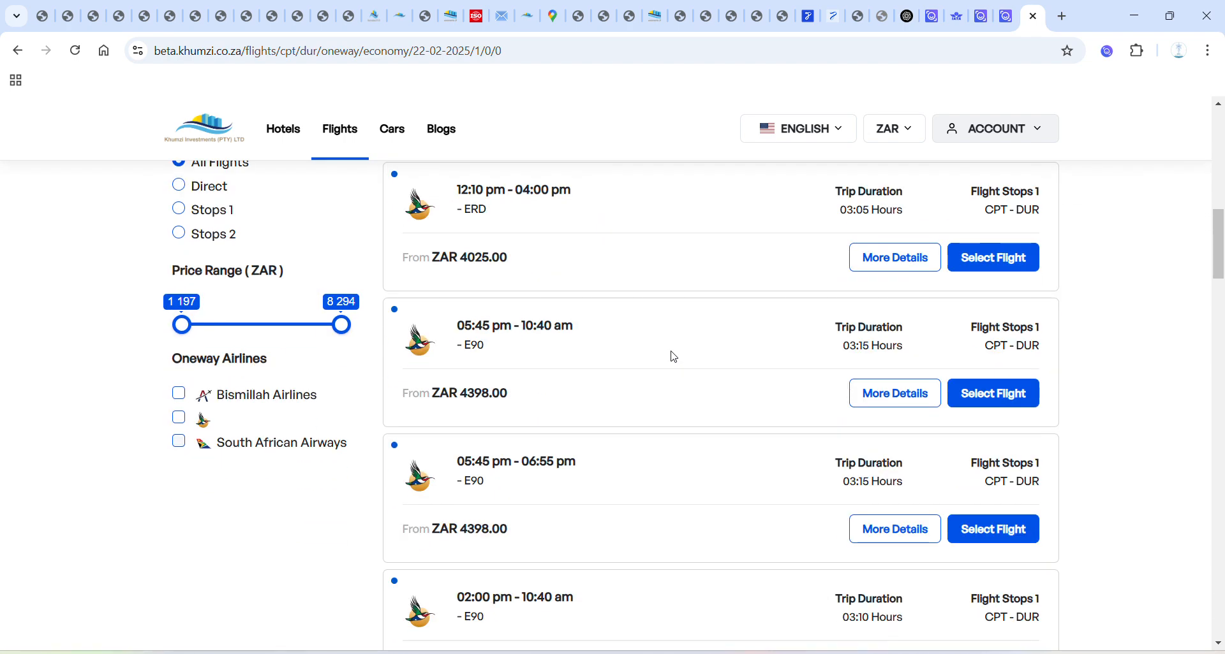
{"action": "scroll", "coordinate": [674, 357], "scroll_direction": "down", "scroll_amount": 20}
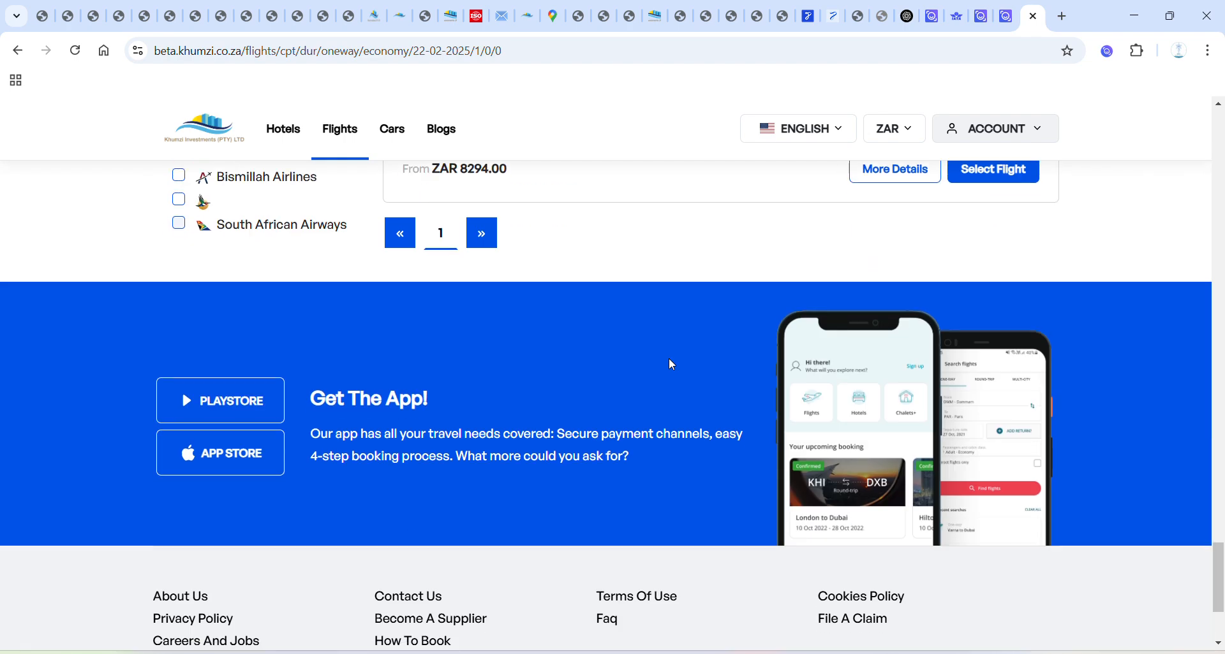
{"action": "scroll", "coordinate": [669, 364], "scroll_direction": "down", "scroll_amount": 2}
{"action": "scroll", "coordinate": [646, 403], "scroll_direction": "up", "scroll_amount": 5}
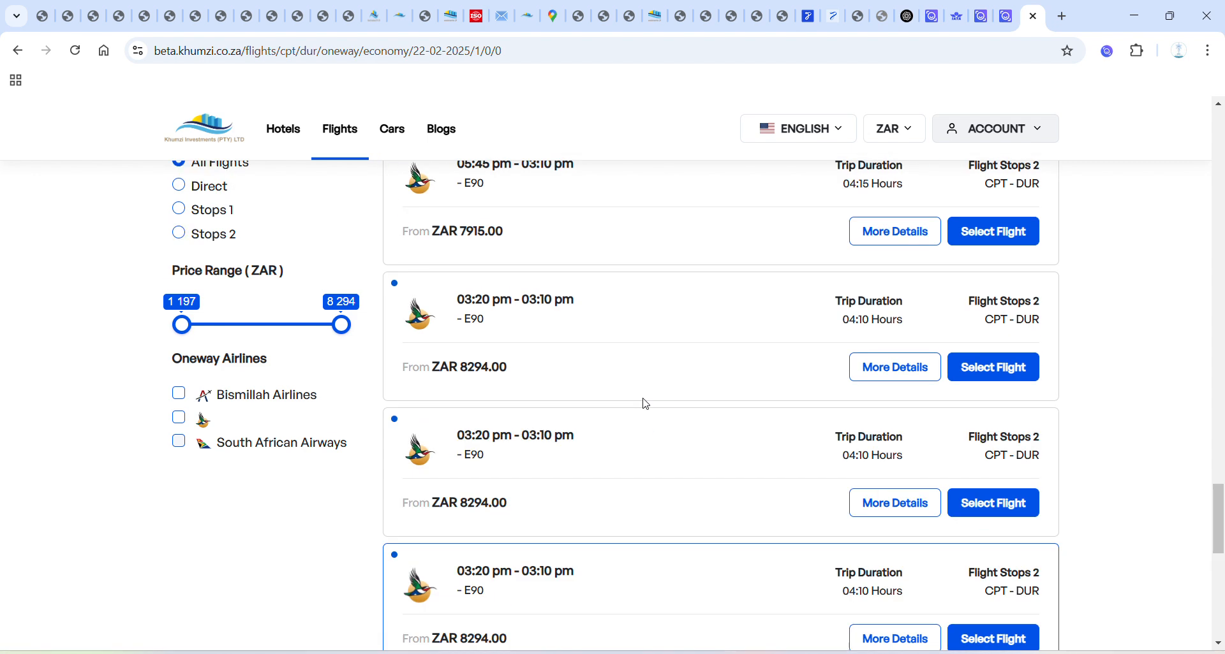
{"action": "scroll", "coordinate": [645, 403], "scroll_direction": "up", "scroll_amount": 10}
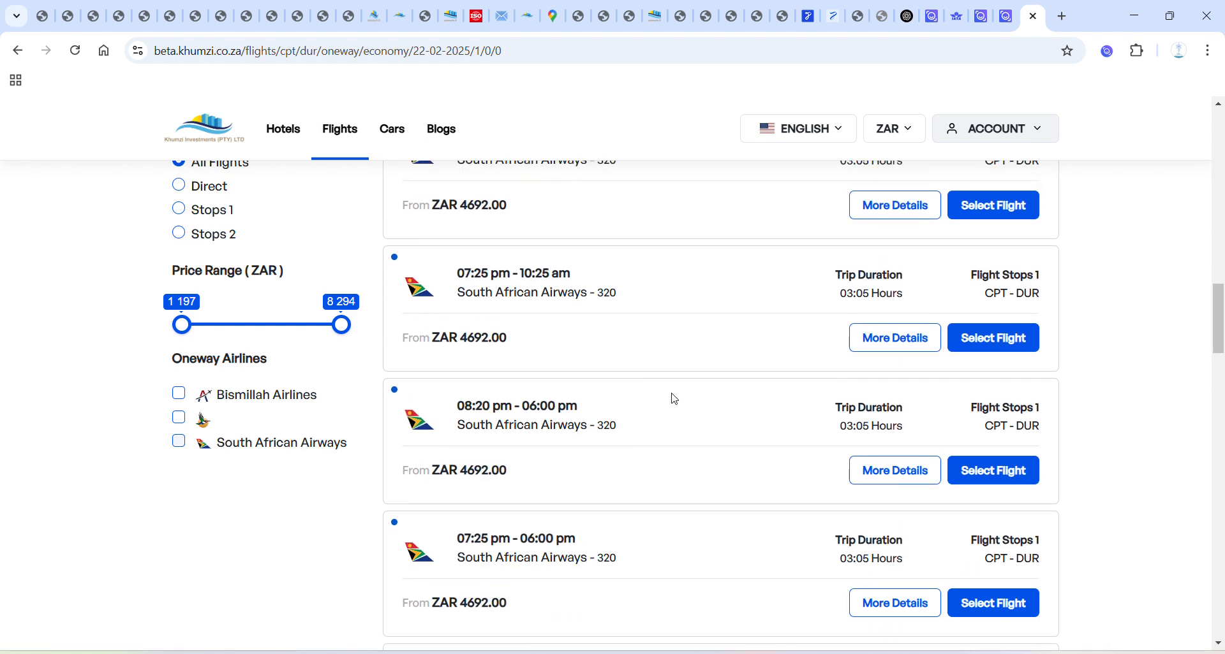
{"action": "left_click", "coordinate": [895, 213]}
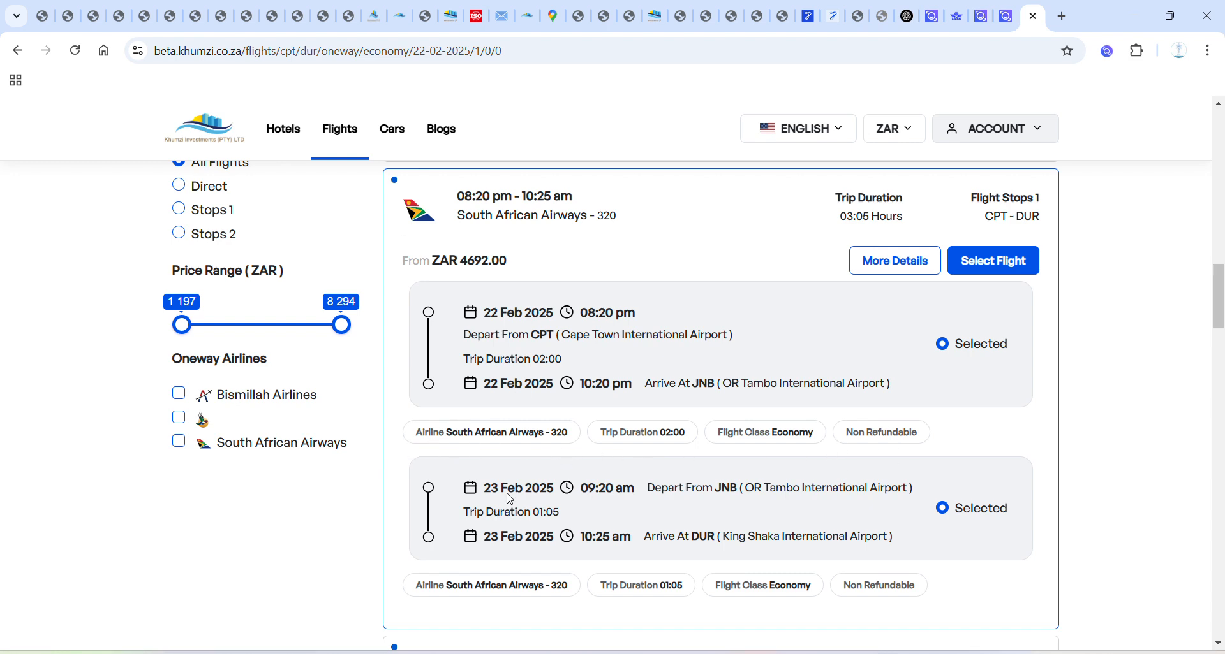
{"action": "scroll", "coordinate": [535, 476], "scroll_direction": "down", "scroll_amount": 2}
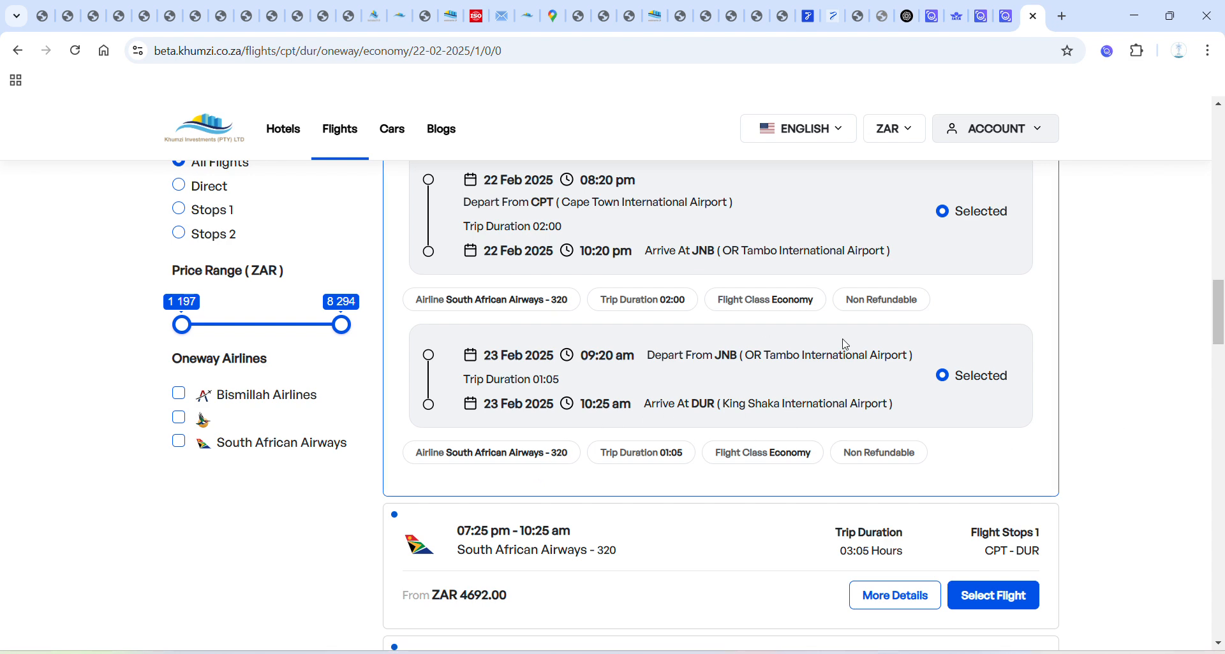
{"action": "scroll", "coordinate": [829, 357], "scroll_direction": "up", "scroll_amount": 4}
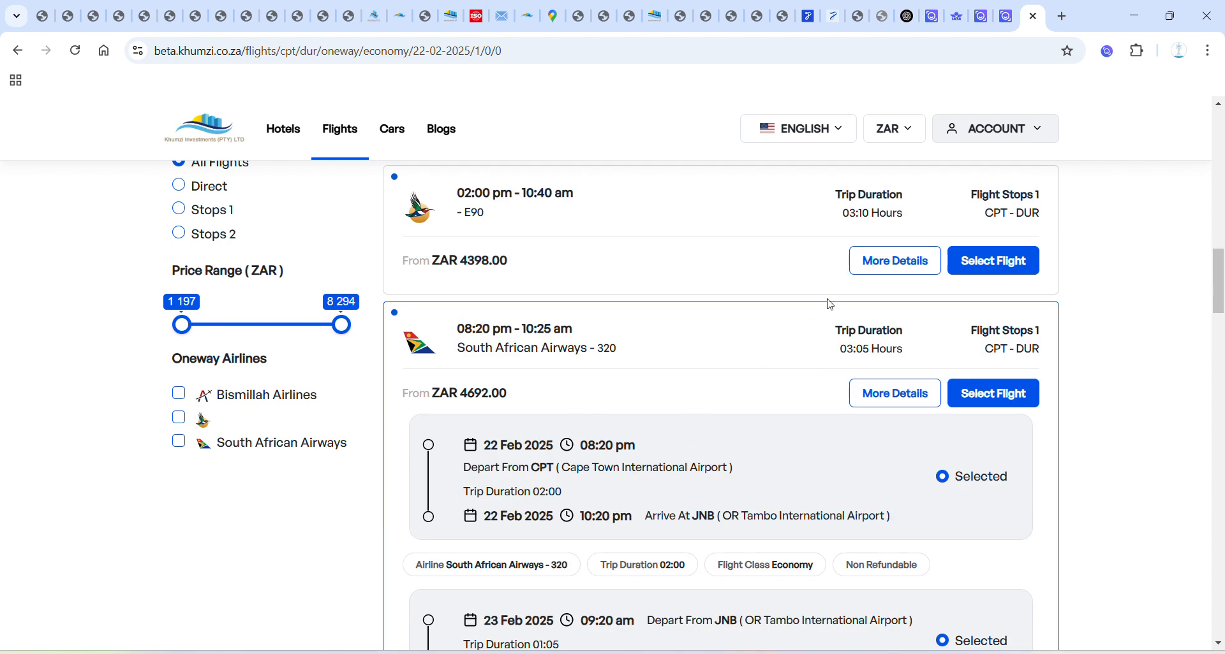
{"action": "left_click", "coordinate": [889, 394]}
Step: View the details of the 07:25 pm - 10:25 am South African Airways flight, collapse them, and look over the neighbouring flights
{"action": "scroll", "coordinate": [885, 383], "scroll_direction": "down", "scroll_amount": 2}
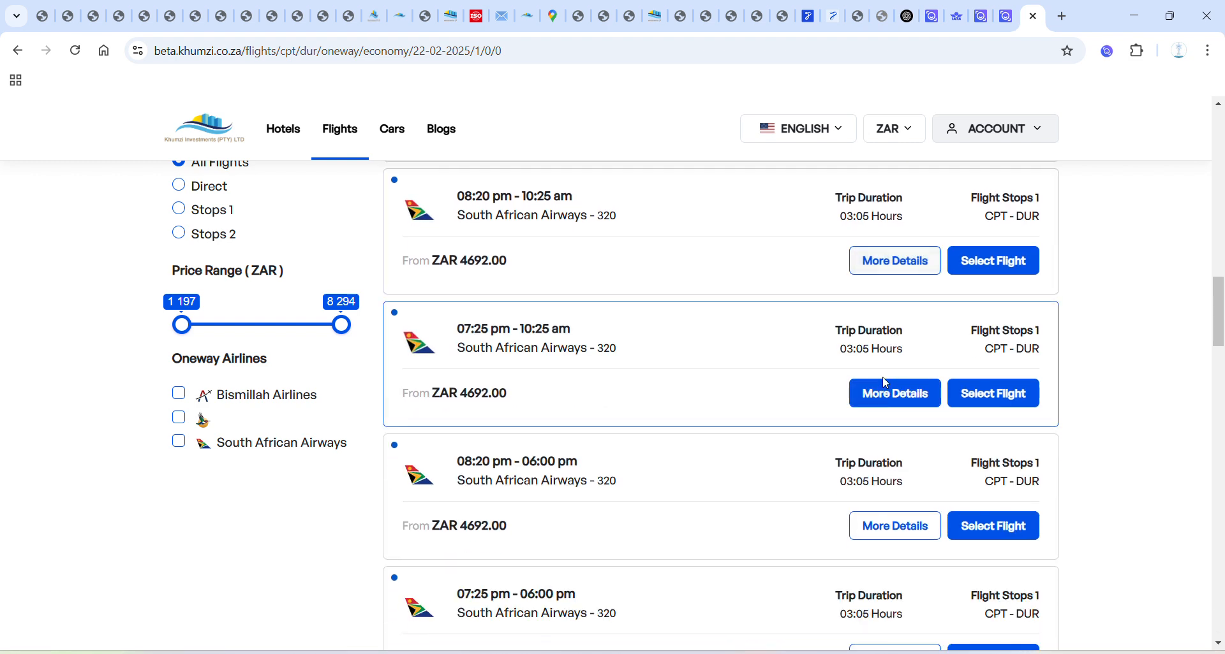
{"action": "left_click", "coordinate": [870, 391]}
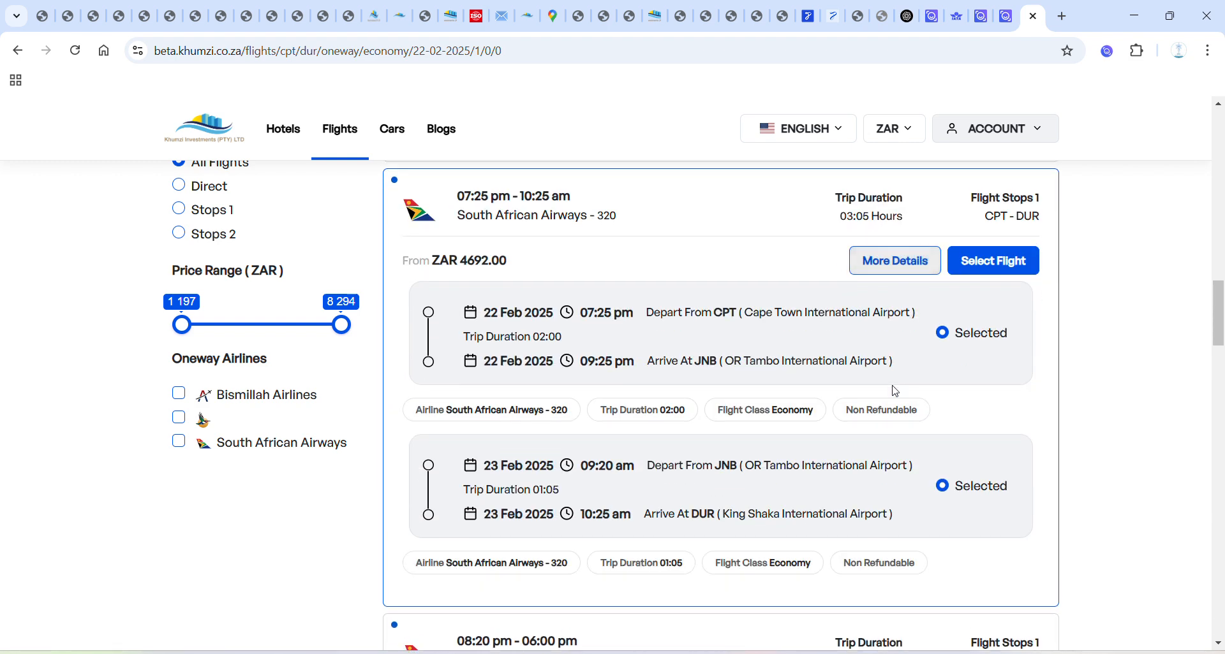
{"action": "left_click", "coordinate": [893, 274]}
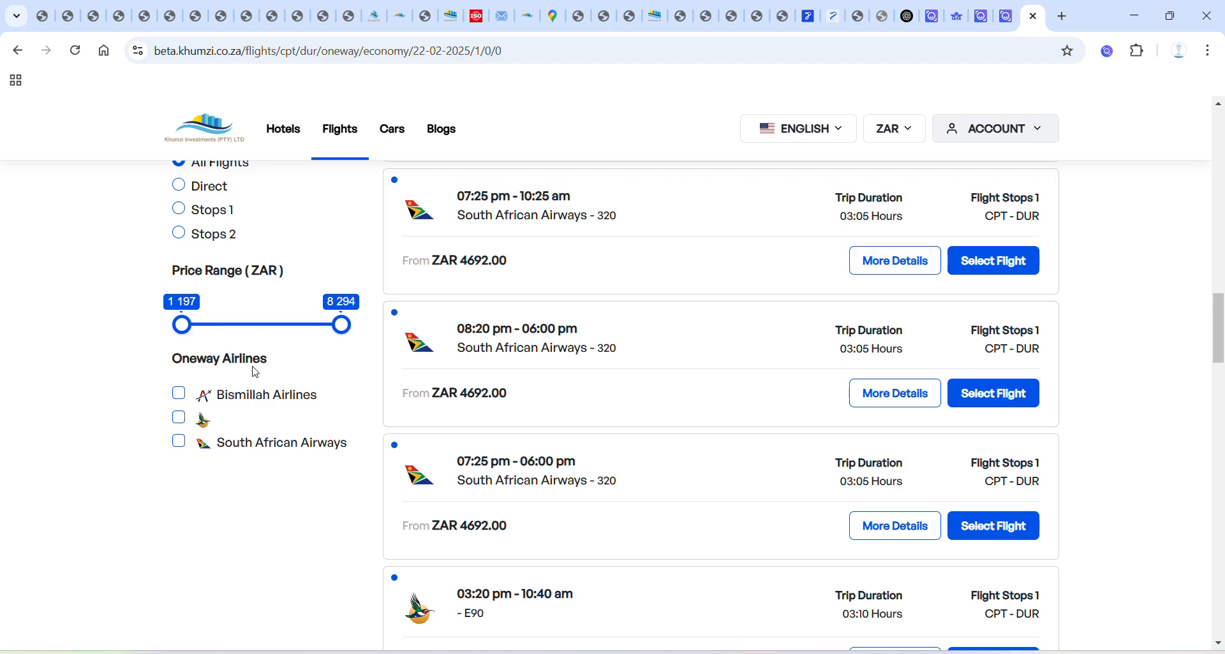
{"action": "scroll", "coordinate": [670, 348], "scroll_direction": "down", "scroll_amount": 4}
{"action": "scroll", "coordinate": [763, 337], "scroll_direction": "up", "scroll_amount": 8}
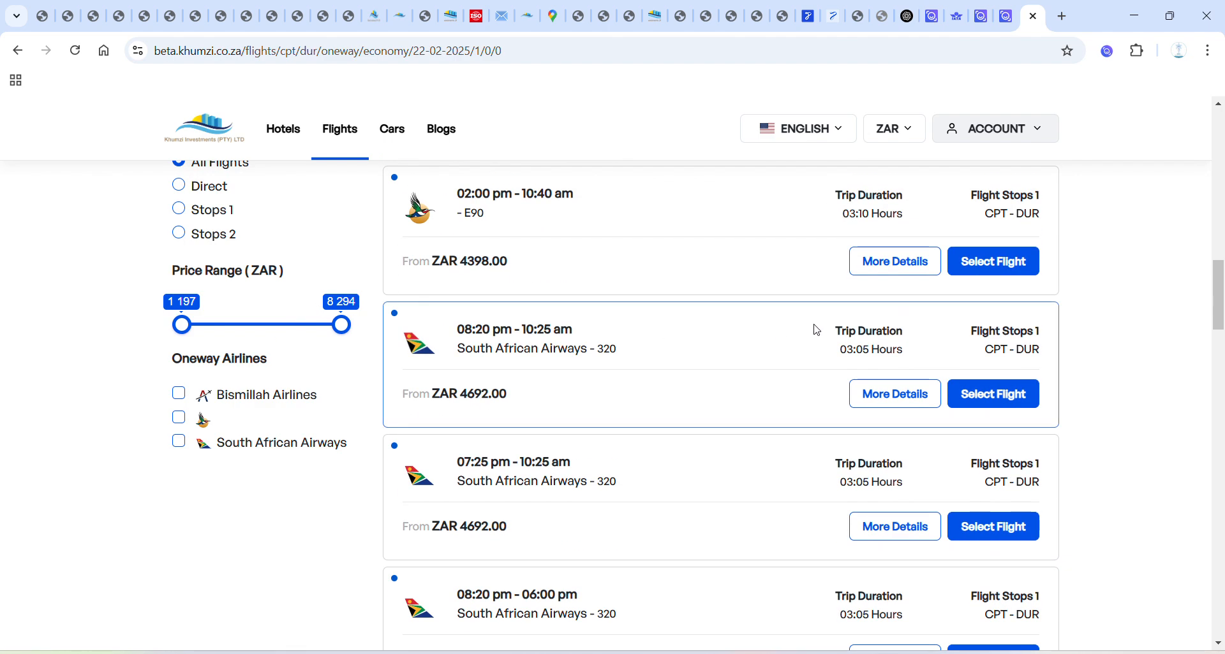
Step: Select the 03:25 pm - 05:25 pm Bismillah Airlines flight at ZAR 1197.00 and log in with the saved account credentials
{"action": "scroll", "coordinate": [829, 326], "scroll_direction": "up", "scroll_amount": 10}
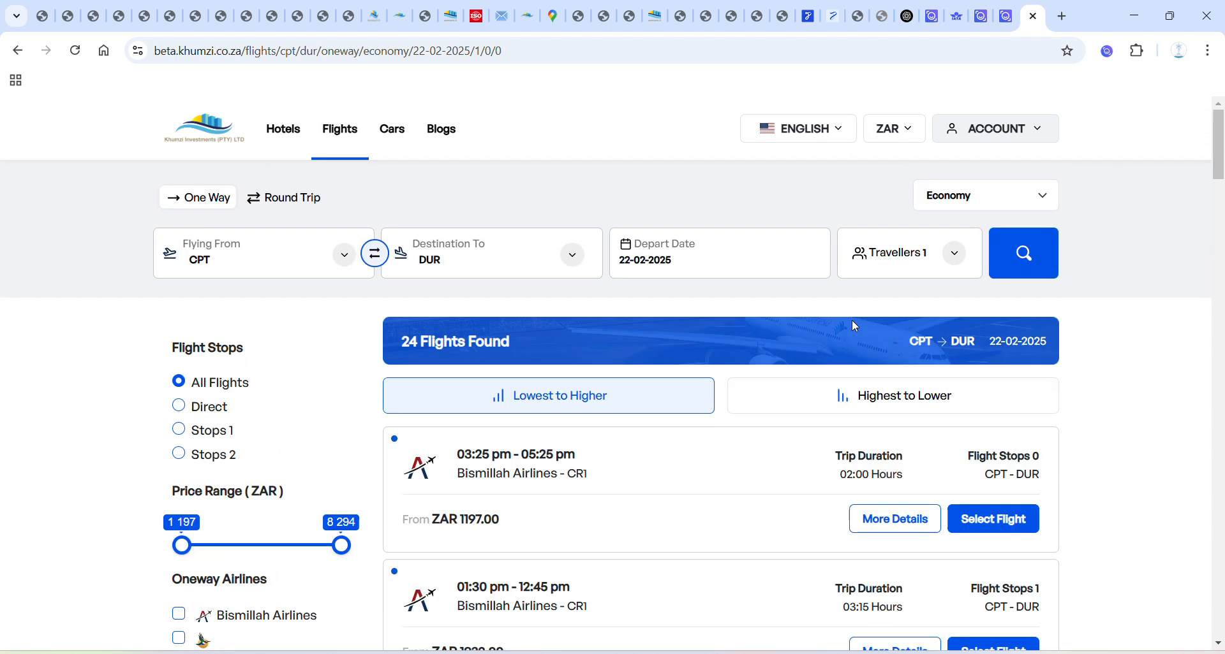
{"action": "scroll", "coordinate": [851, 319], "scroll_direction": "down", "scroll_amount": 2}
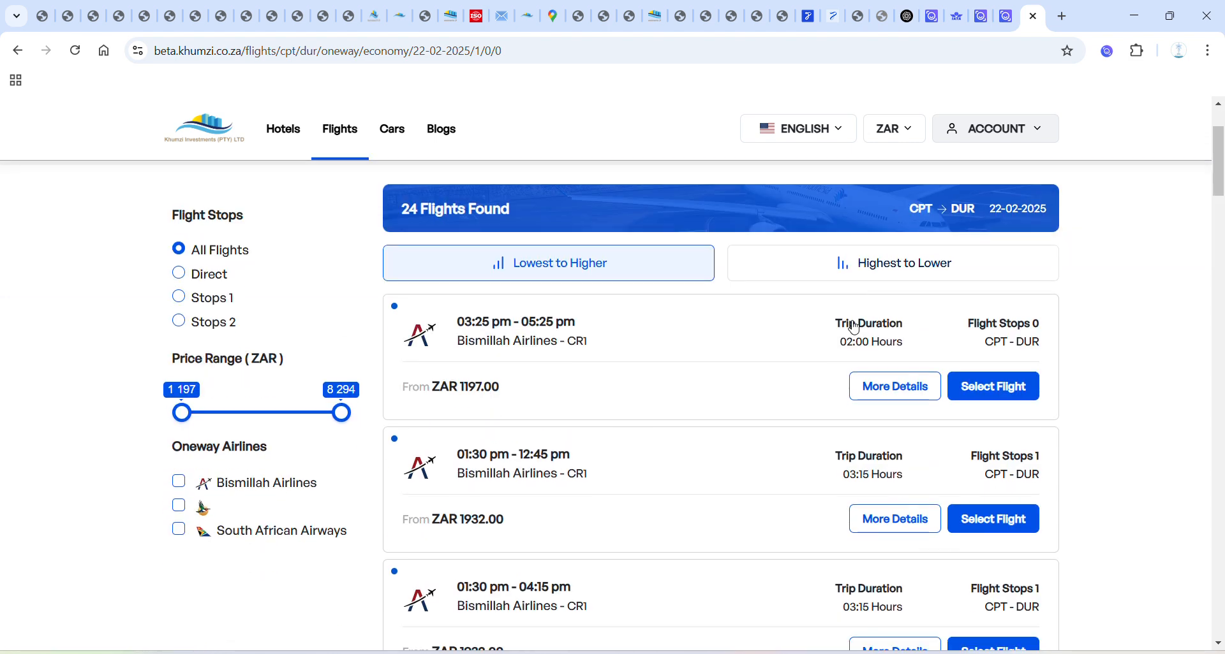
{"action": "left_click", "coordinate": [1003, 391]}
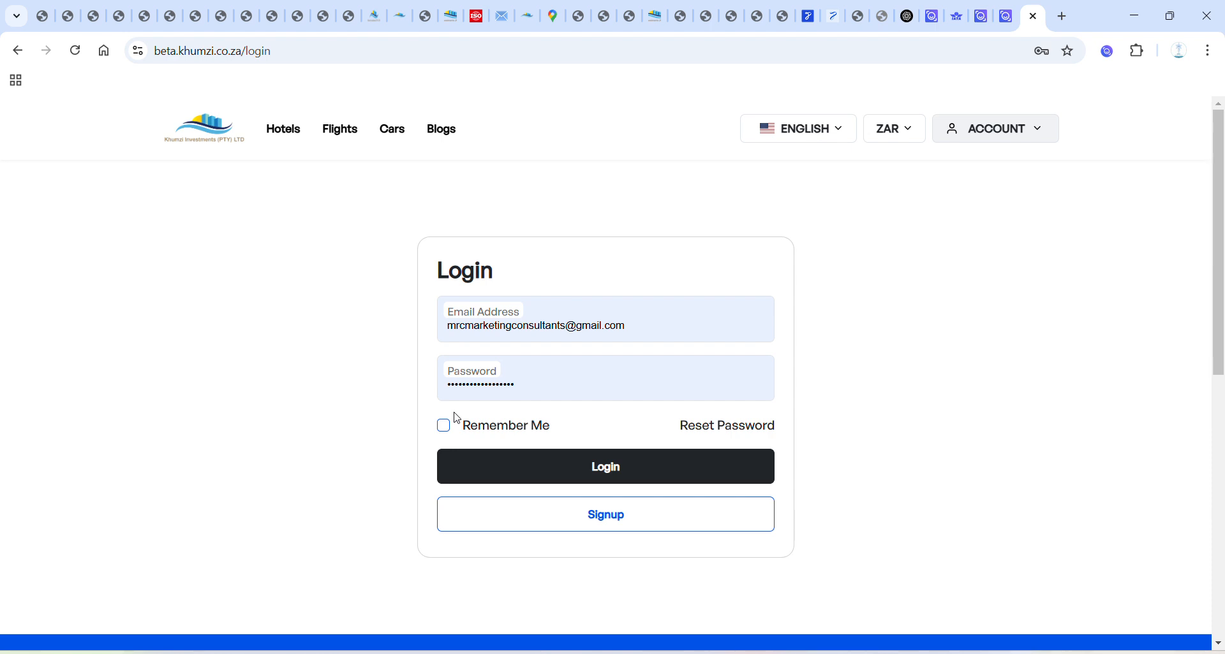
{"action": "left_click", "coordinate": [638, 318]}
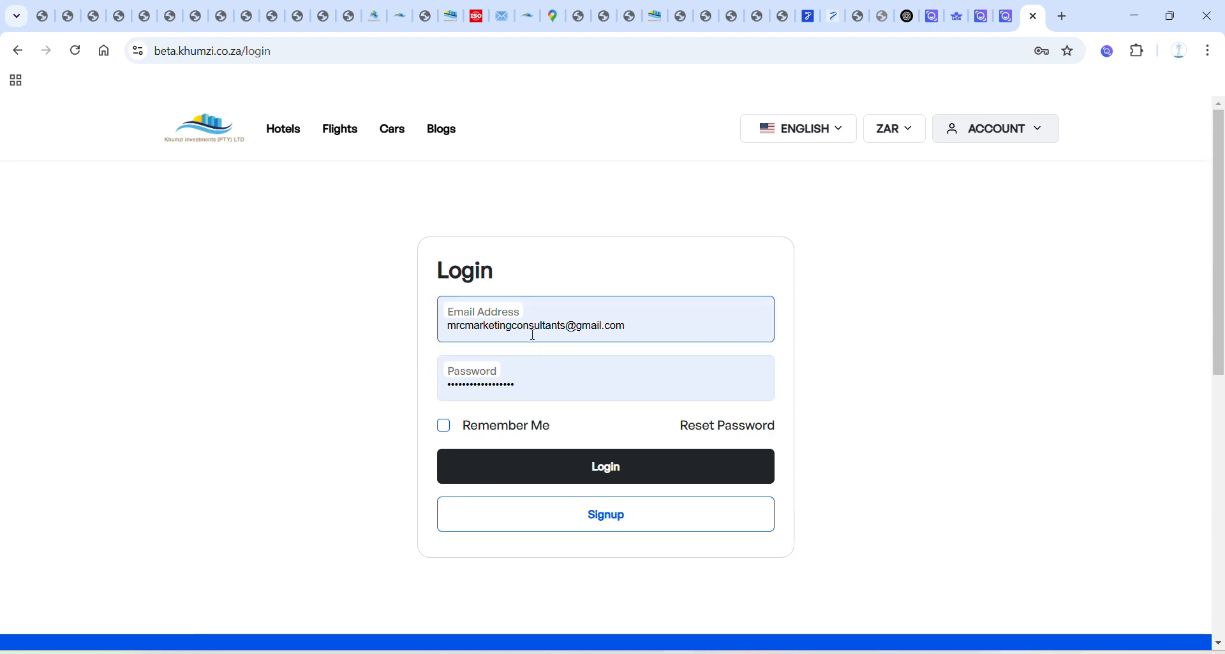
{"action": "left_click", "coordinate": [621, 480]}
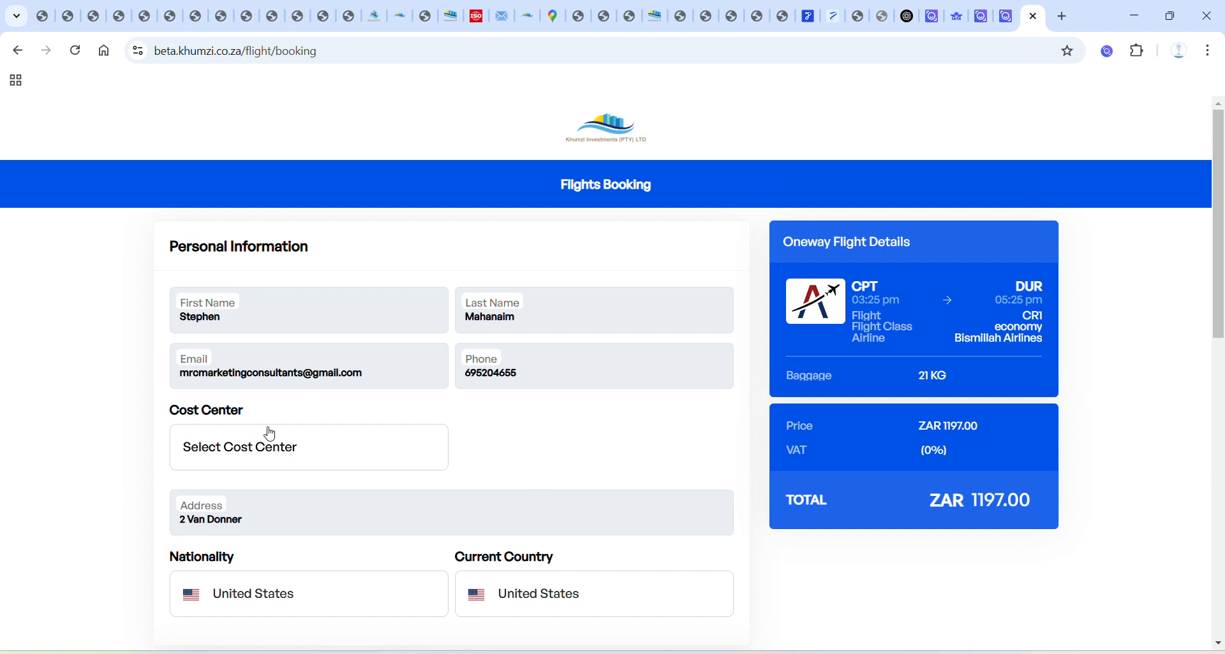
Step: Look over the Personal Information section of the booking form and set the Cost Center to (1519)
{"action": "scroll", "coordinate": [337, 331], "scroll_direction": "down", "scroll_amount": 2}
{"action": "scroll", "coordinate": [337, 333], "scroll_direction": "up", "scroll_amount": 2}
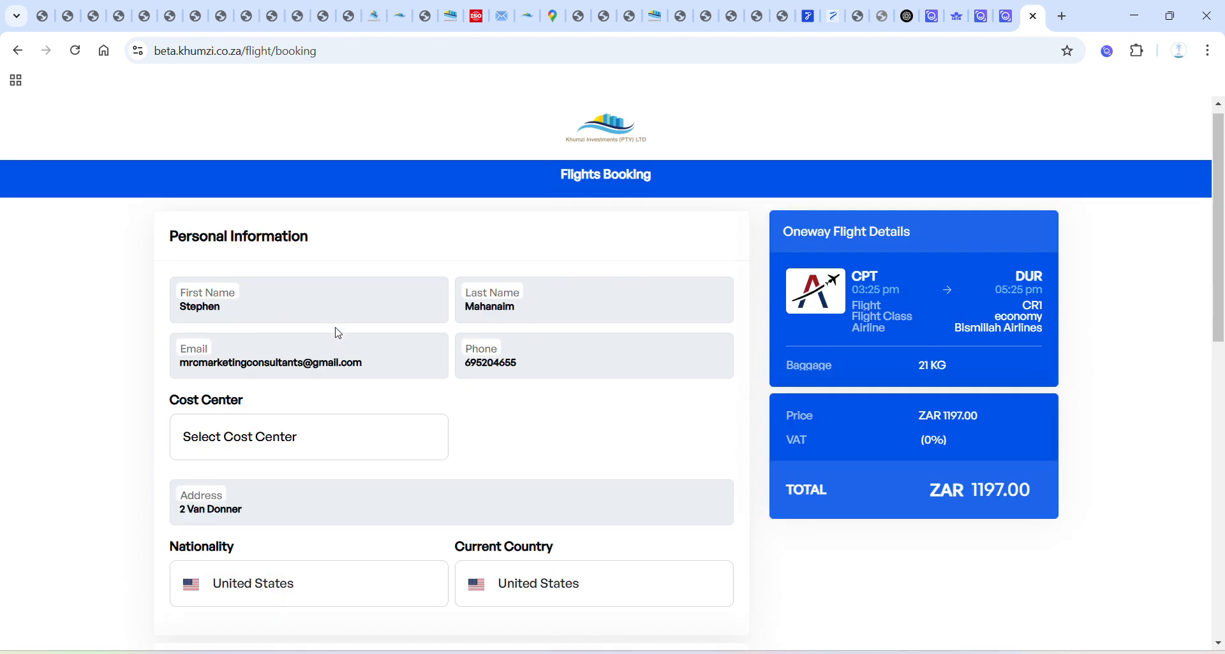
{"action": "scroll", "coordinate": [337, 334], "scroll_direction": "down", "scroll_amount": 2}
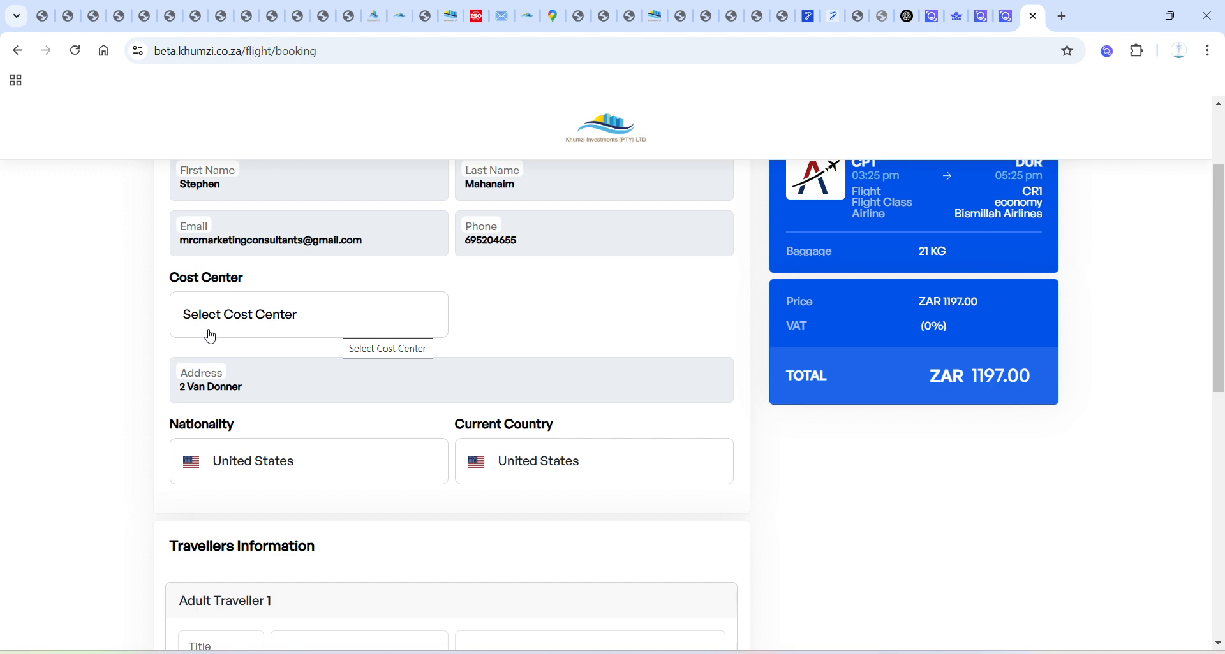
{"action": "left_click_drag", "start_coordinate": [173, 281], "coordinate": [254, 284]}
{"action": "left_click", "coordinate": [256, 284]}
{"action": "left_click", "coordinate": [262, 315]}
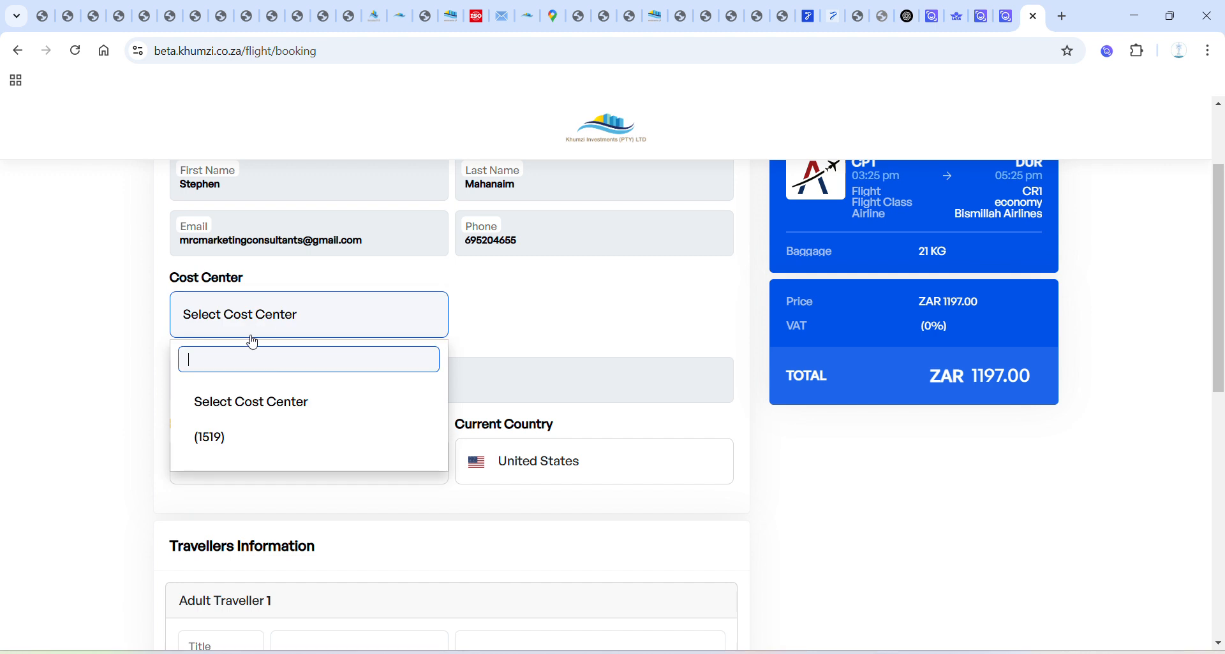
{"action": "left_click", "coordinate": [213, 446]}
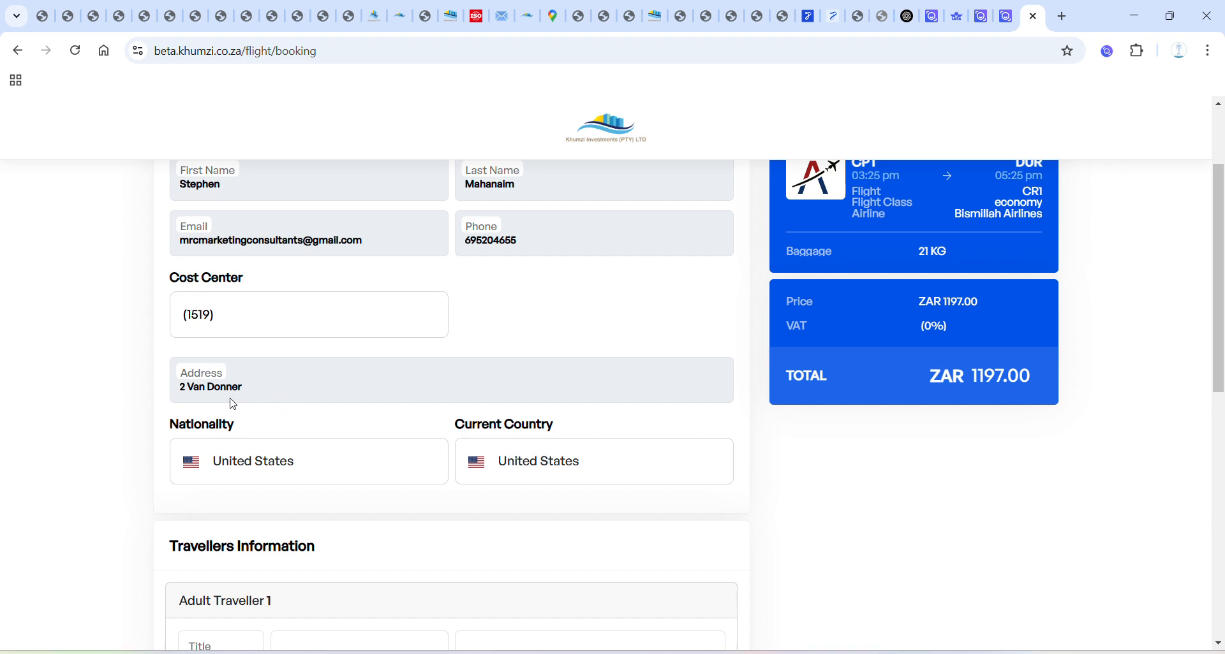
Step: Set both Nationality and Current Country in the Personal Information section to South Africa
{"action": "scroll", "coordinate": [274, 367], "scroll_direction": "down", "scroll_amount": 2}
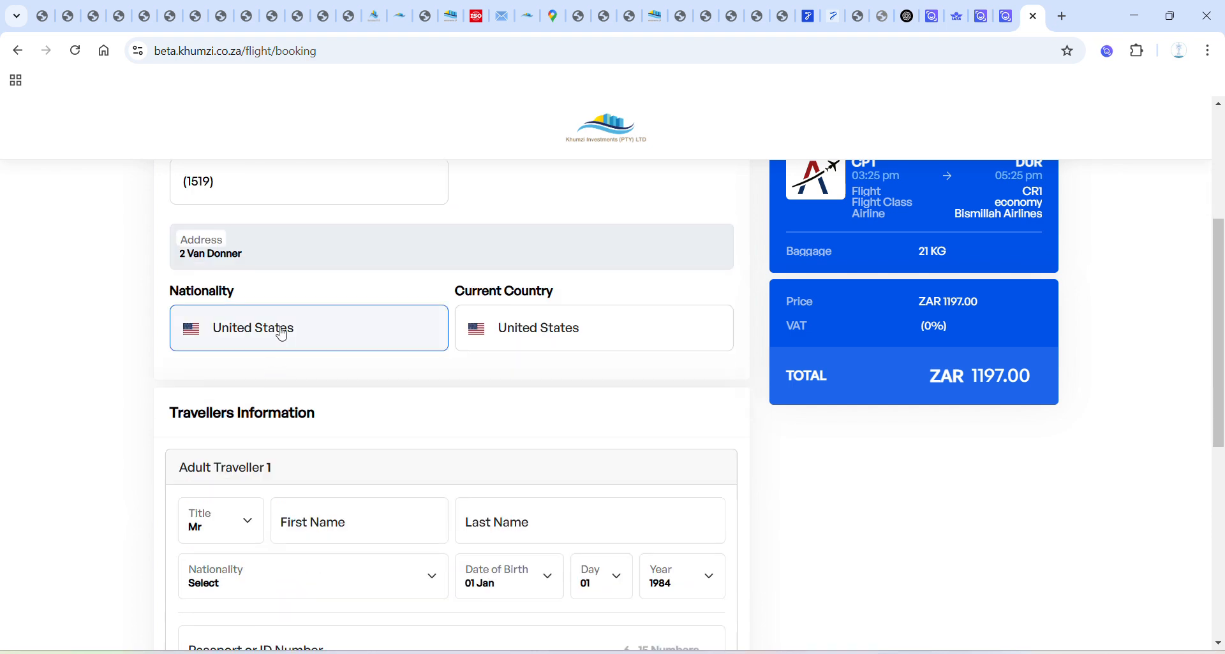
{"action": "left_click", "coordinate": [282, 332]}
{"action": "type", "text": "s"}
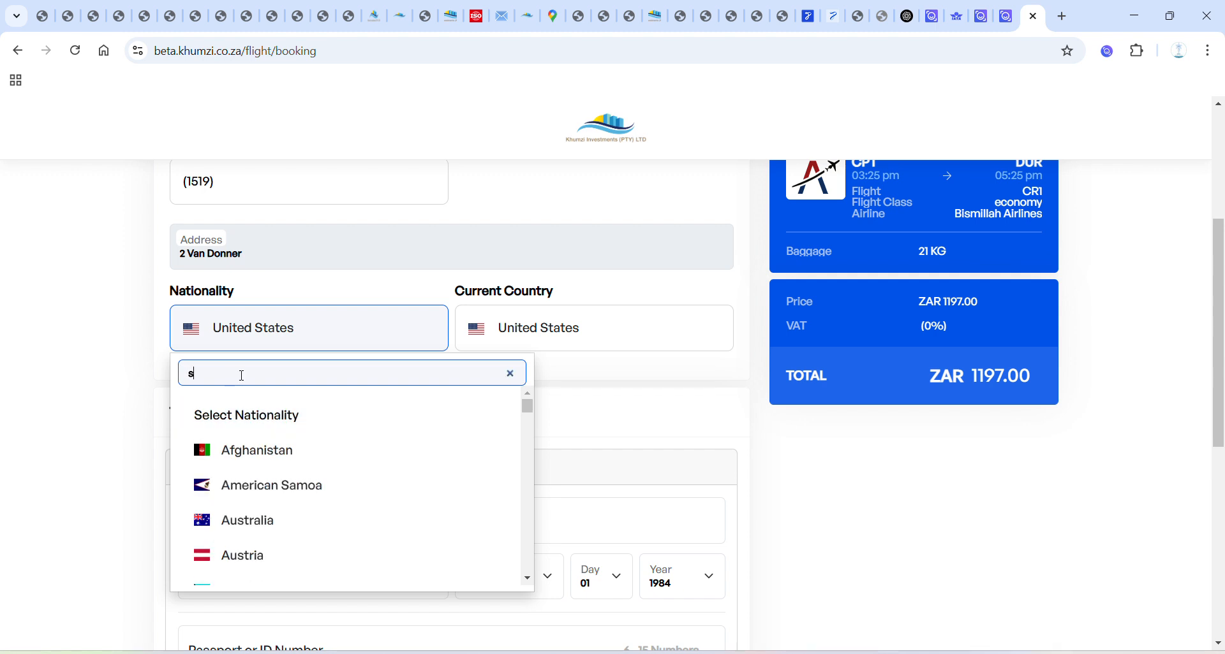
{"action": "type", "text": "outh"}
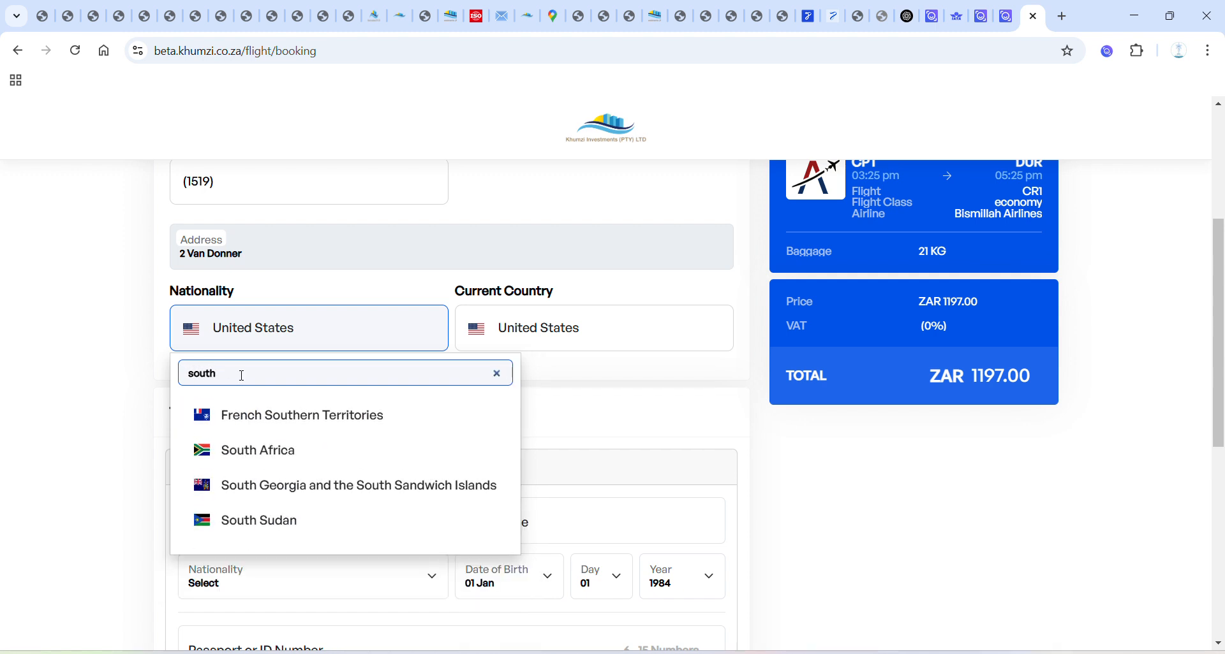
{"action": "left_click", "coordinate": [236, 453]}
{"action": "left_click", "coordinate": [533, 327]}
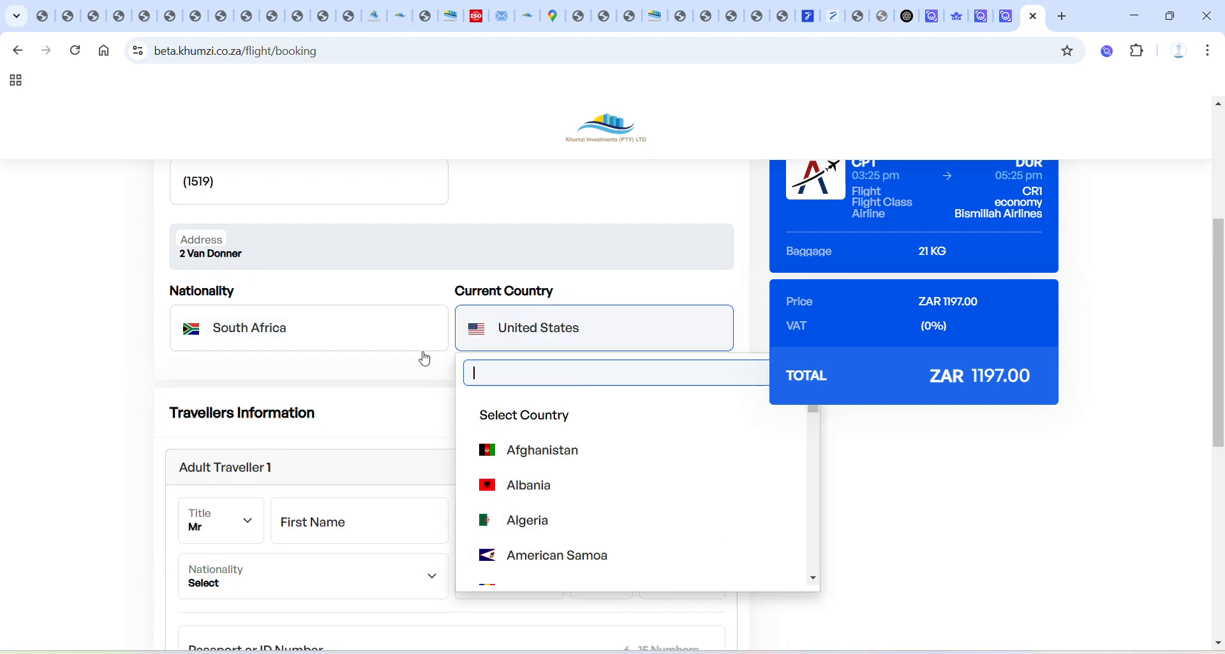
{"action": "type", "text": "sout"}
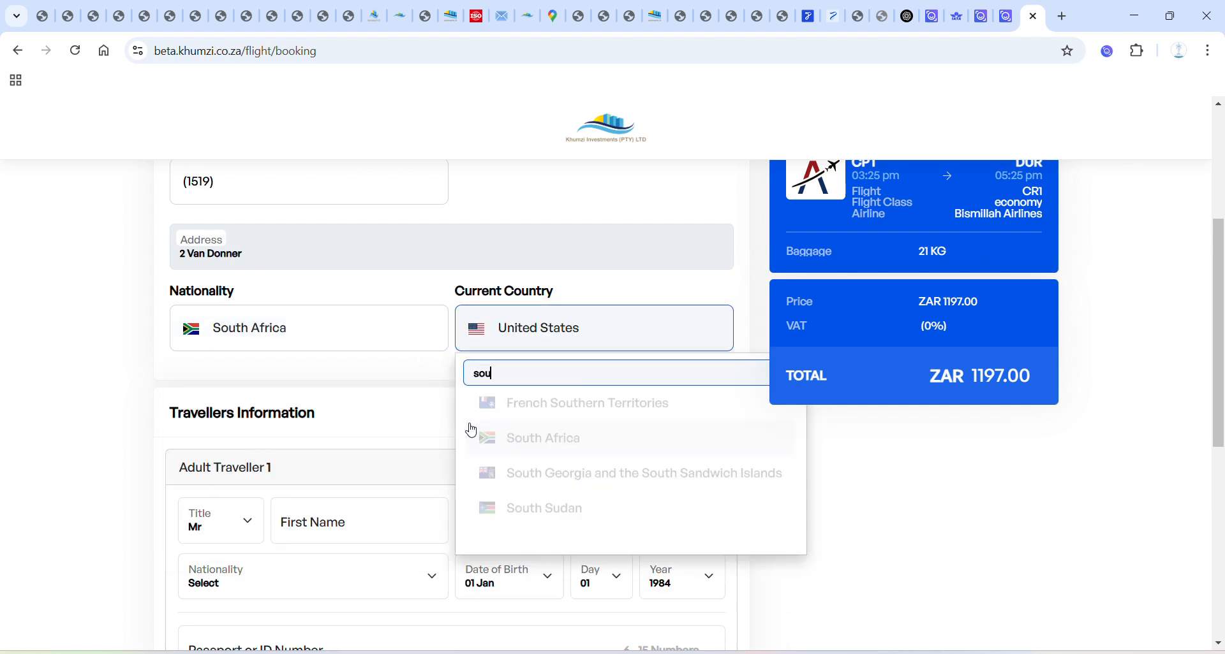
{"action": "left_click", "coordinate": [486, 450]}
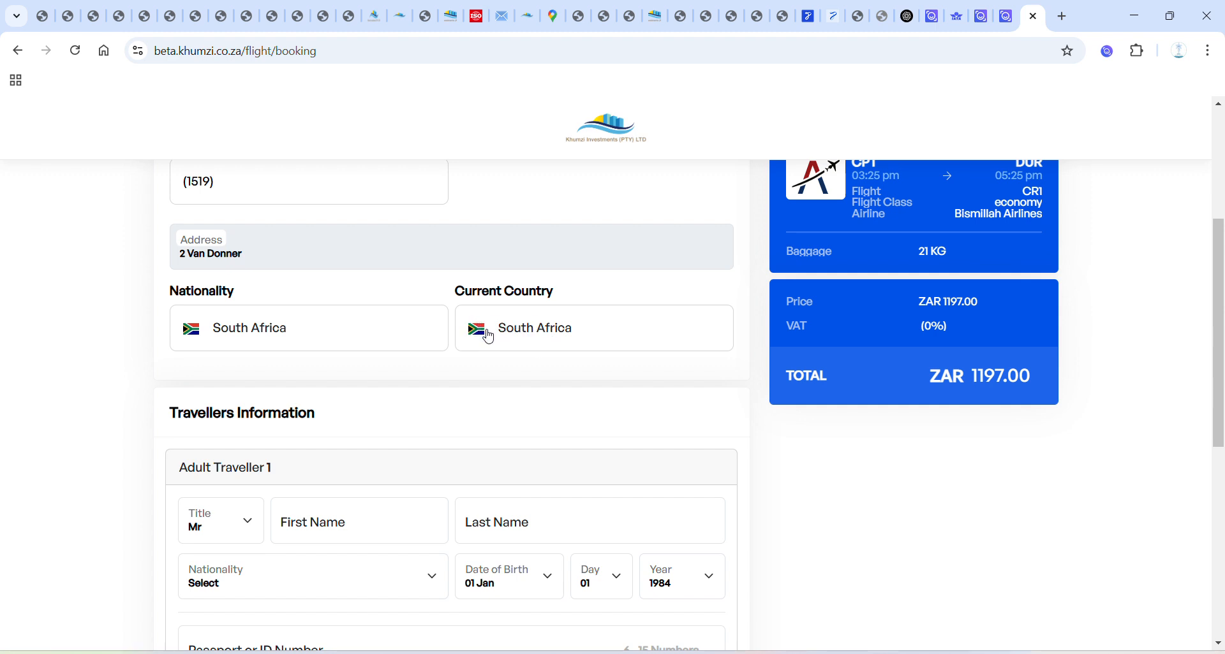
Step: Enter the first and last name of Adult Traveller 1 and set the traveller's nationality to South Africa
{"action": "scroll", "coordinate": [244, 337], "scroll_direction": "down", "scroll_amount": 4}
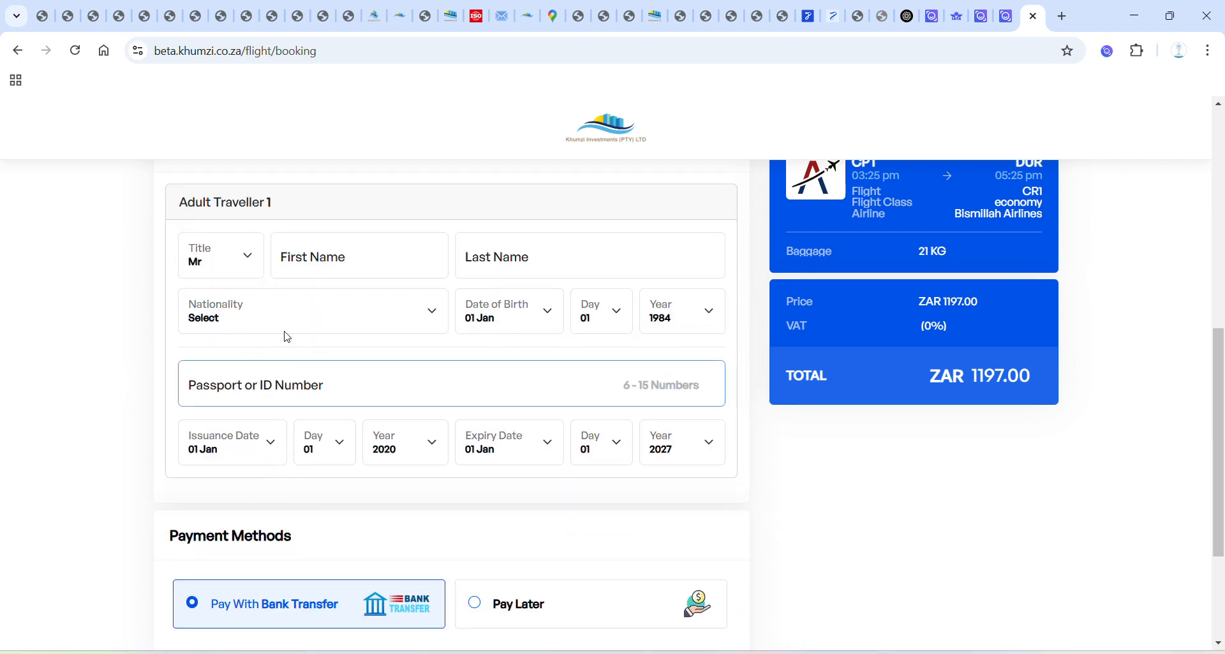
{"action": "left_click", "coordinate": [357, 261]}
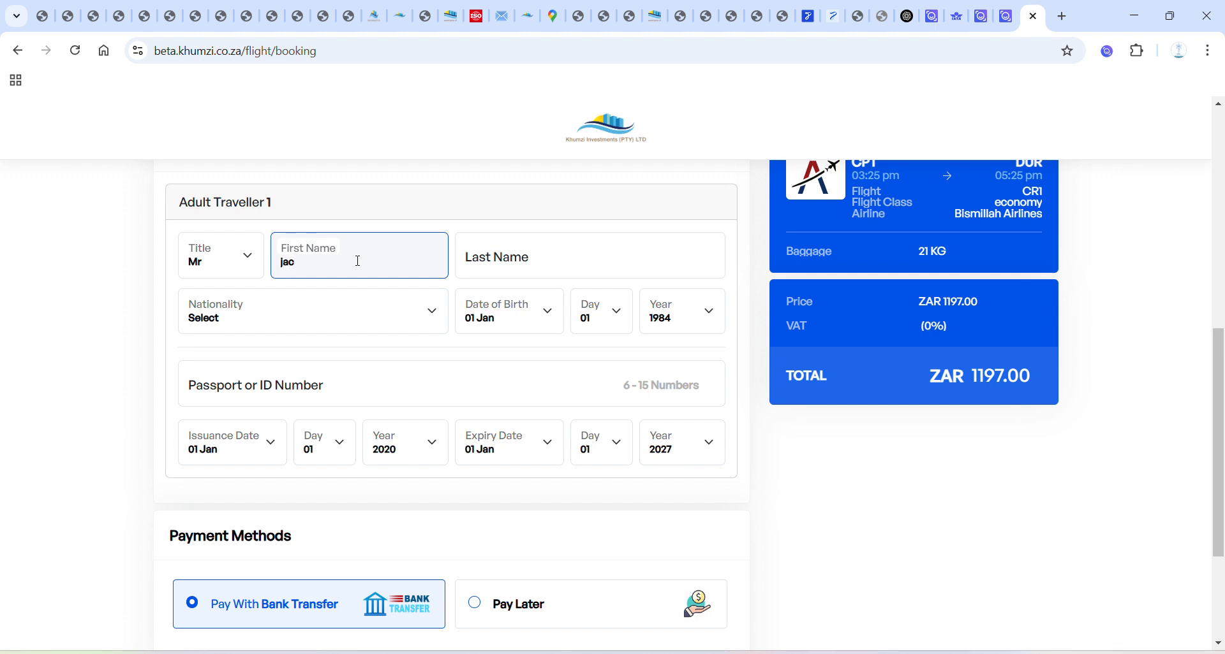
{"action": "left_click", "coordinate": [495, 253]}
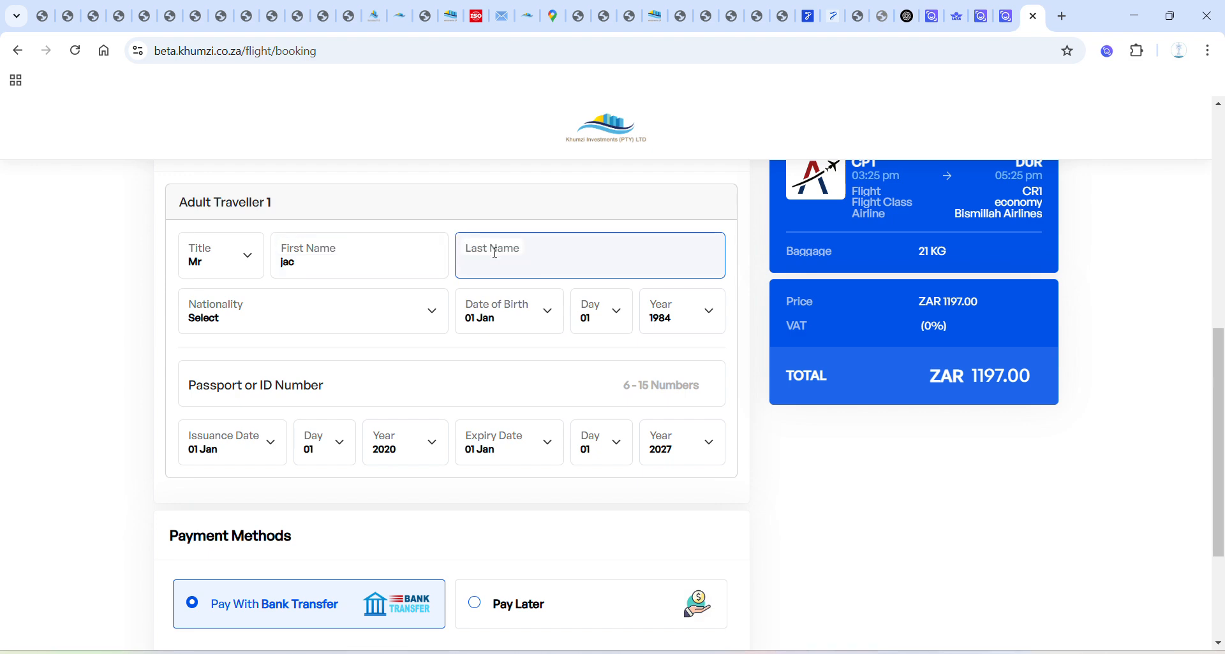
{"action": "left_click", "coordinate": [238, 319]}
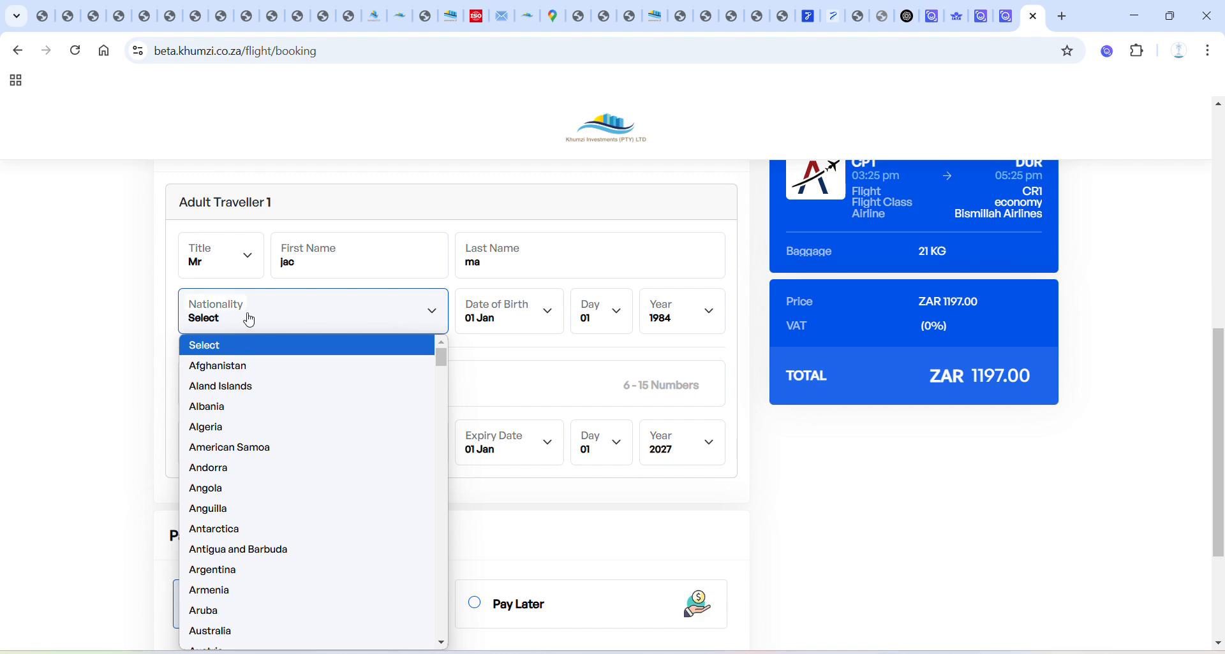
{"action": "scroll", "coordinate": [267, 509], "scroll_direction": "down", "scroll_amount": 20}
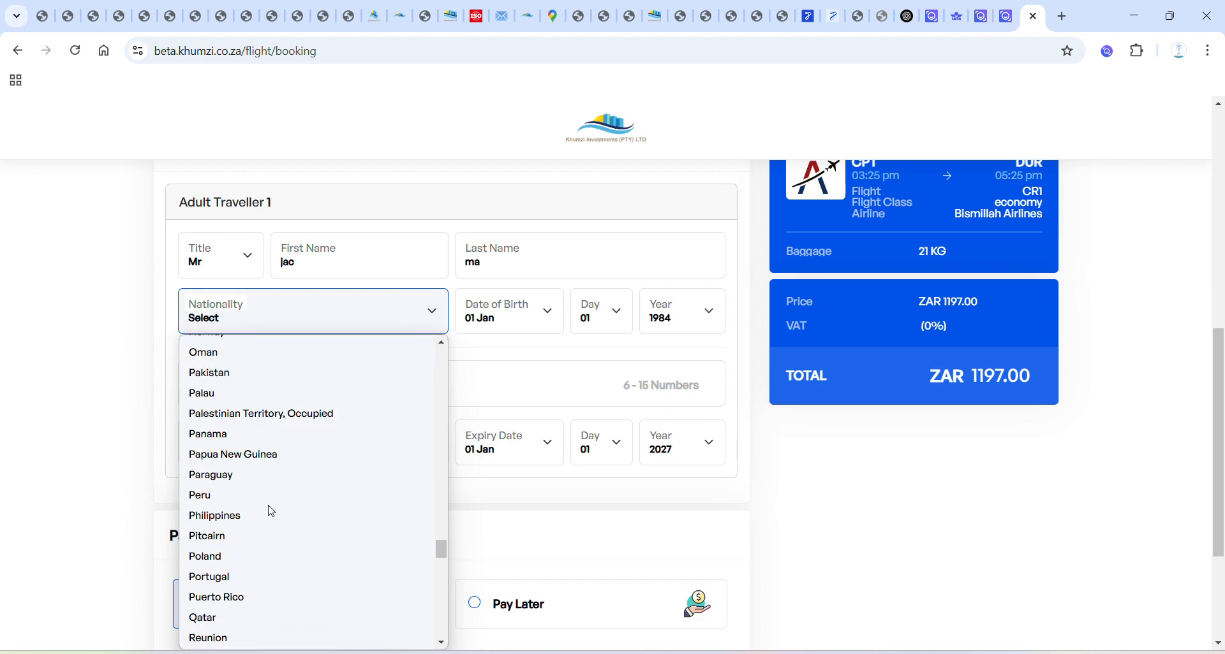
{"action": "left_click", "coordinate": [247, 561]}
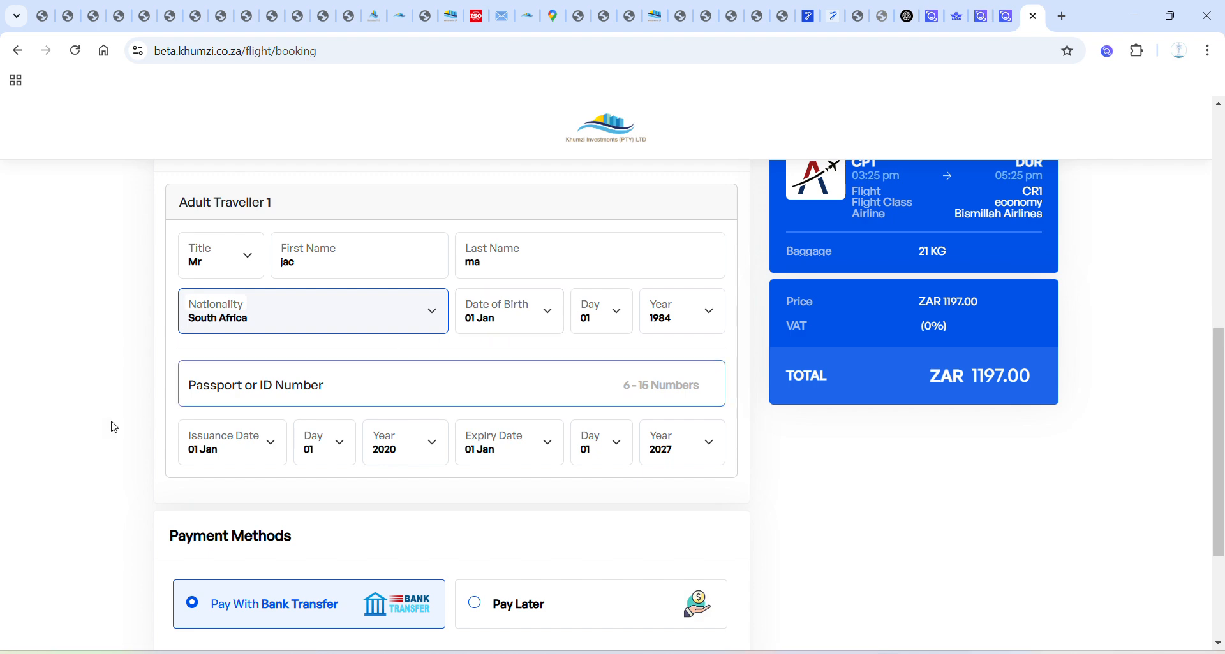
Step: Enter the traveller's passport or ID number and view the month options for the issuance date
{"action": "left_click", "coordinate": [258, 389]}
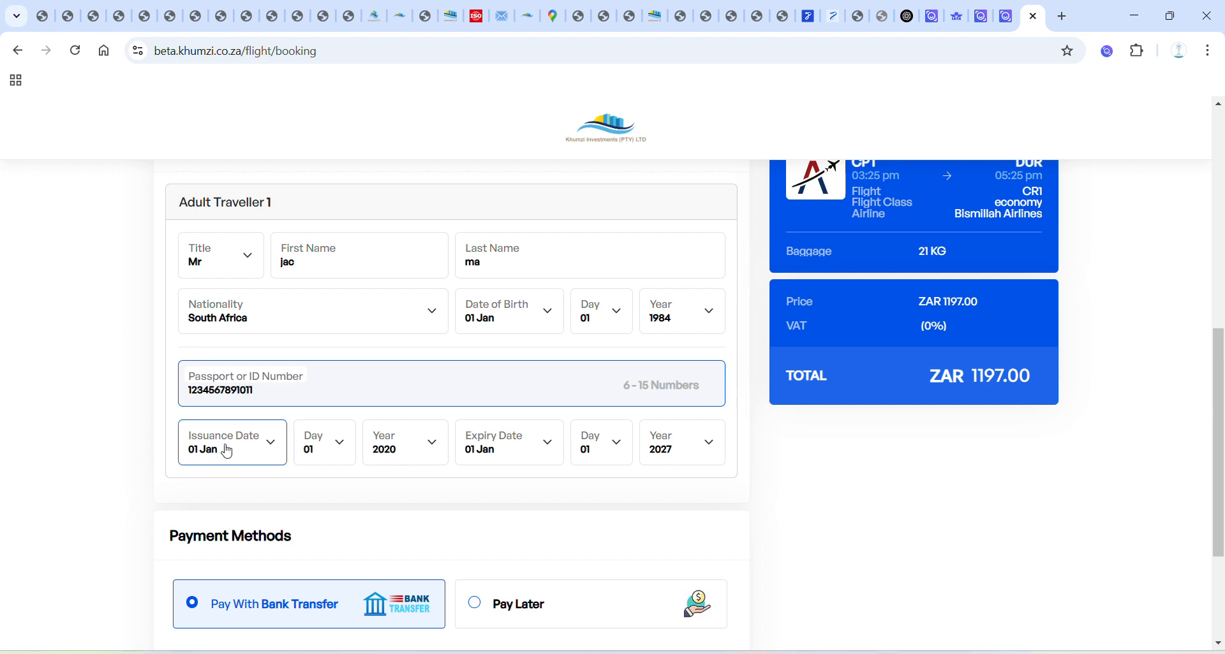
{"action": "left_click", "coordinate": [263, 451]}
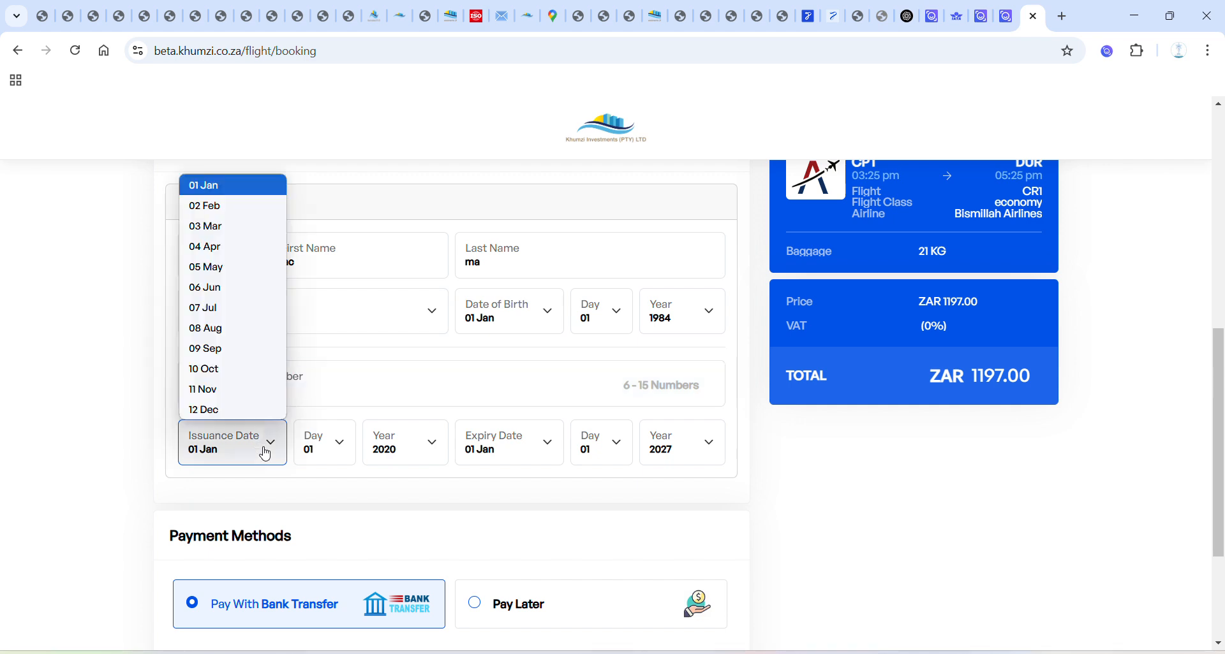
{"action": "left_click", "coordinate": [265, 453]}
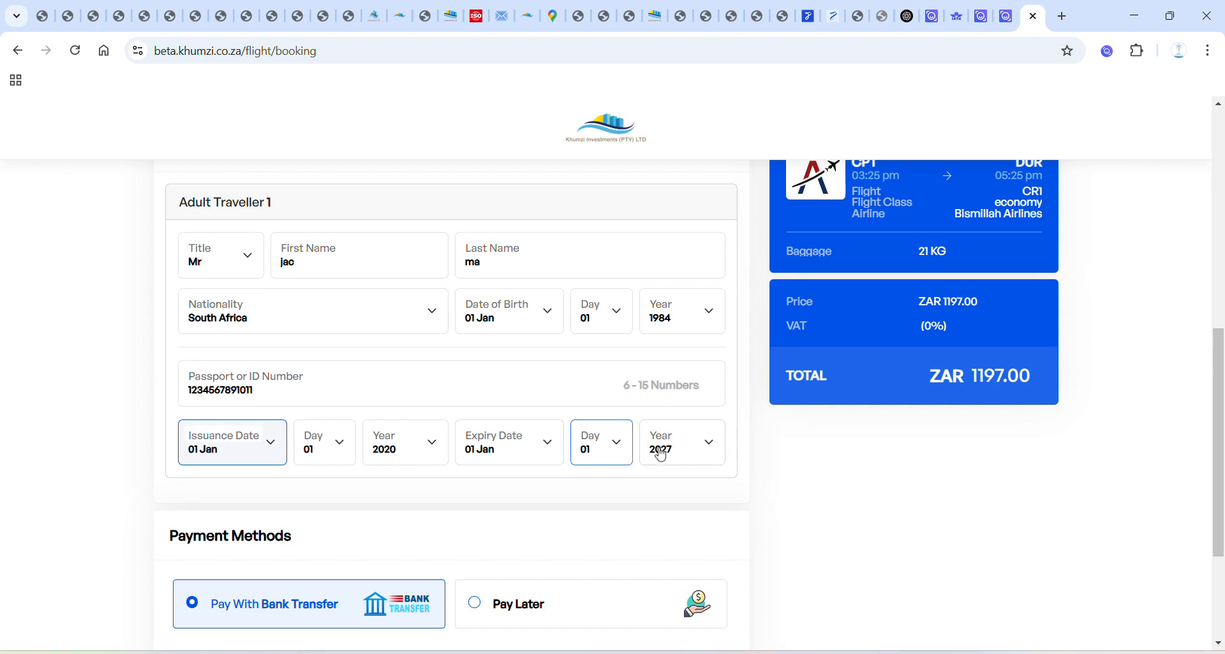
Step: Try both payment methods, choose Pay Later, agree to the Terms & Condition, and confirm the booking
{"action": "scroll", "coordinate": [316, 365], "scroll_direction": "down", "scroll_amount": 3}
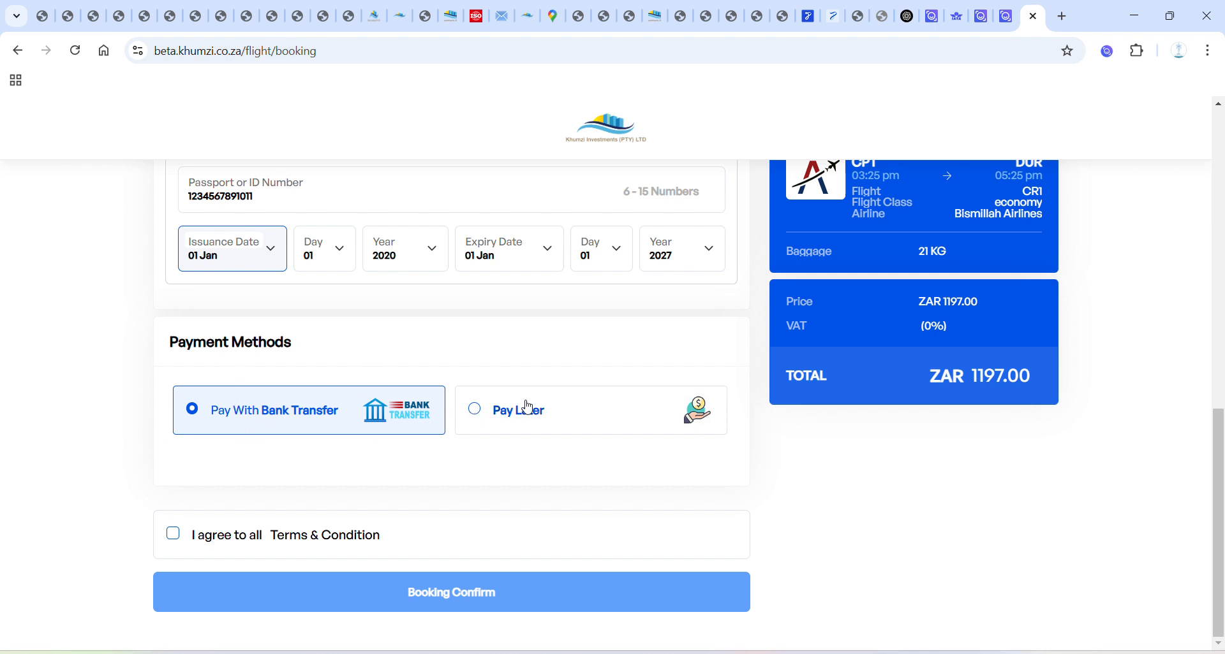
{"action": "left_click", "coordinate": [480, 418]}
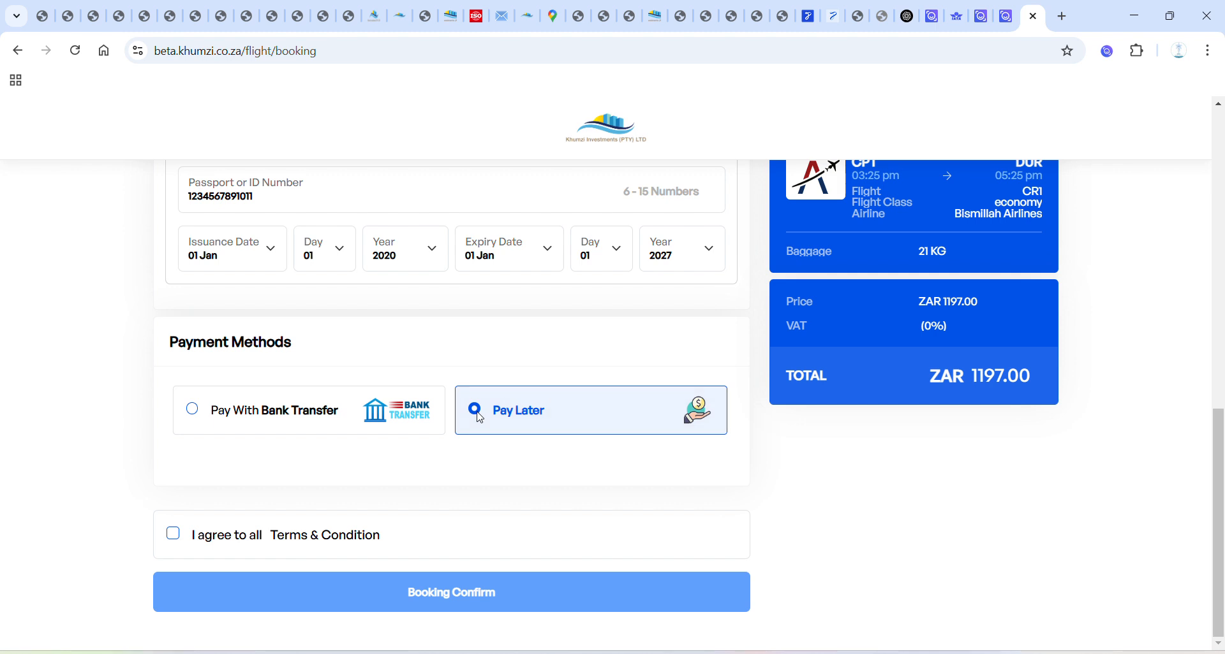
{"action": "left_click", "coordinate": [197, 416]}
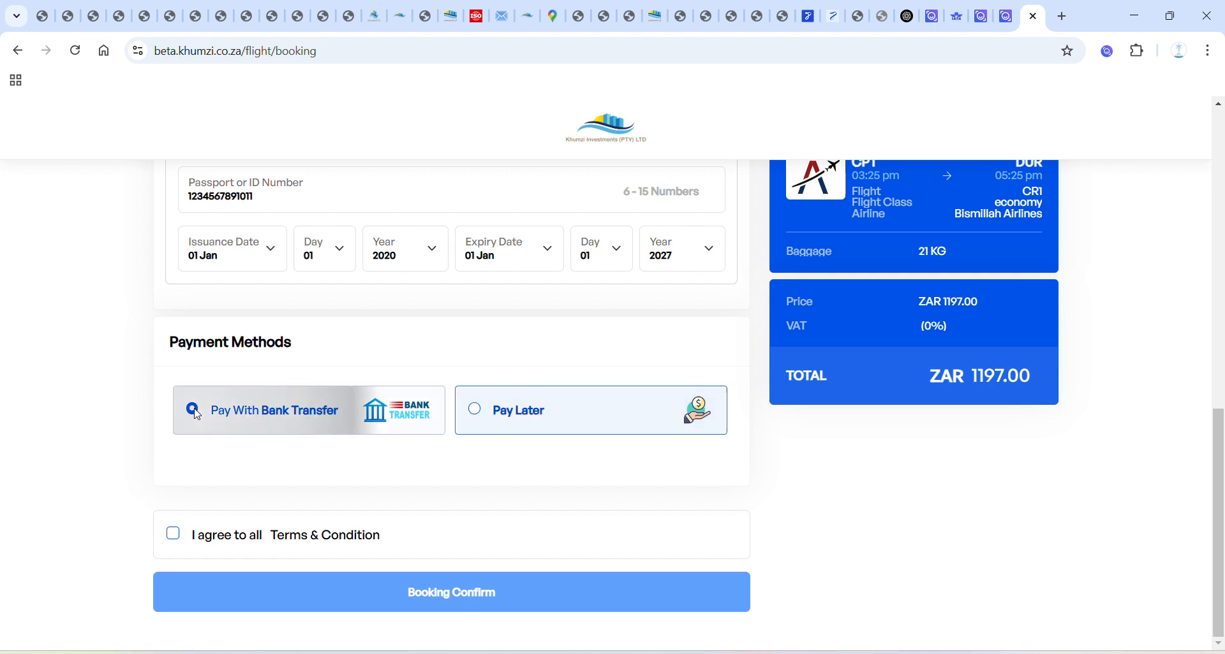
{"action": "left_click", "coordinate": [479, 418]}
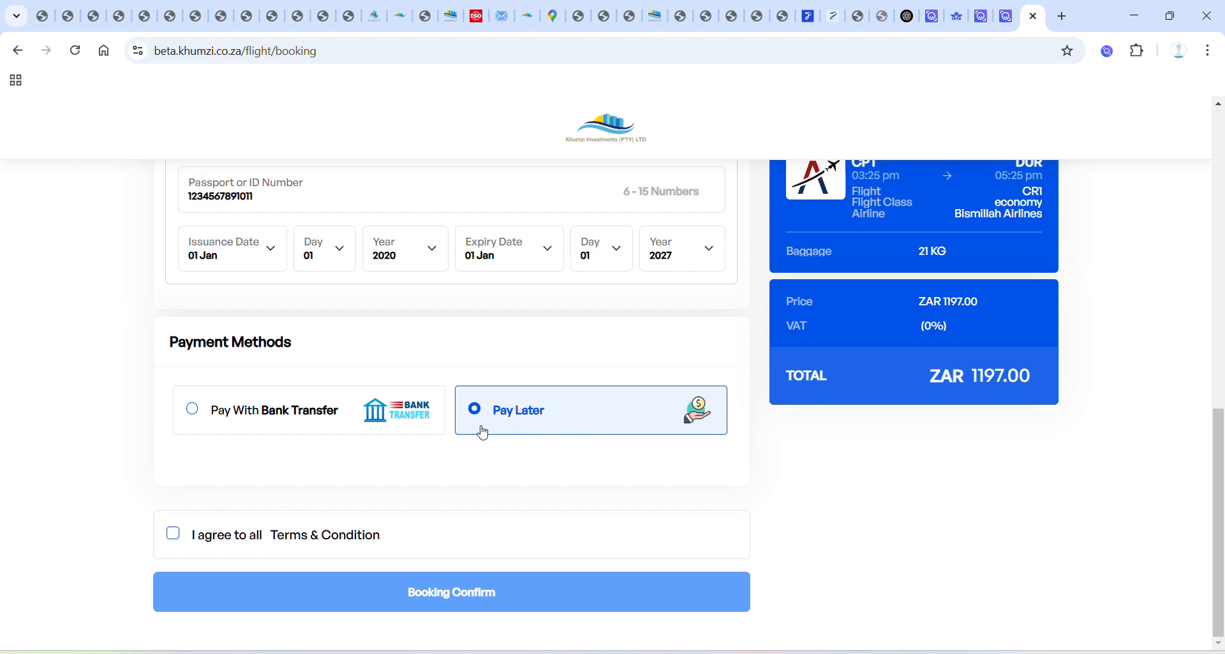
{"action": "left_click", "coordinate": [176, 539]}
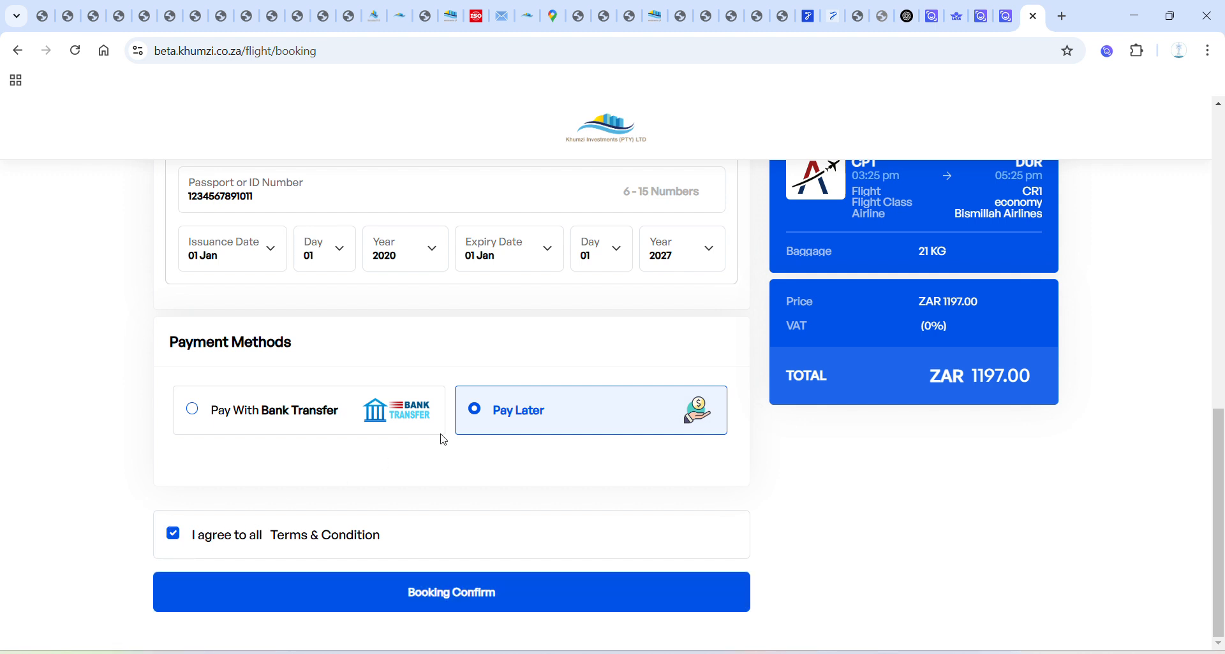
{"action": "left_click", "coordinate": [438, 598]}
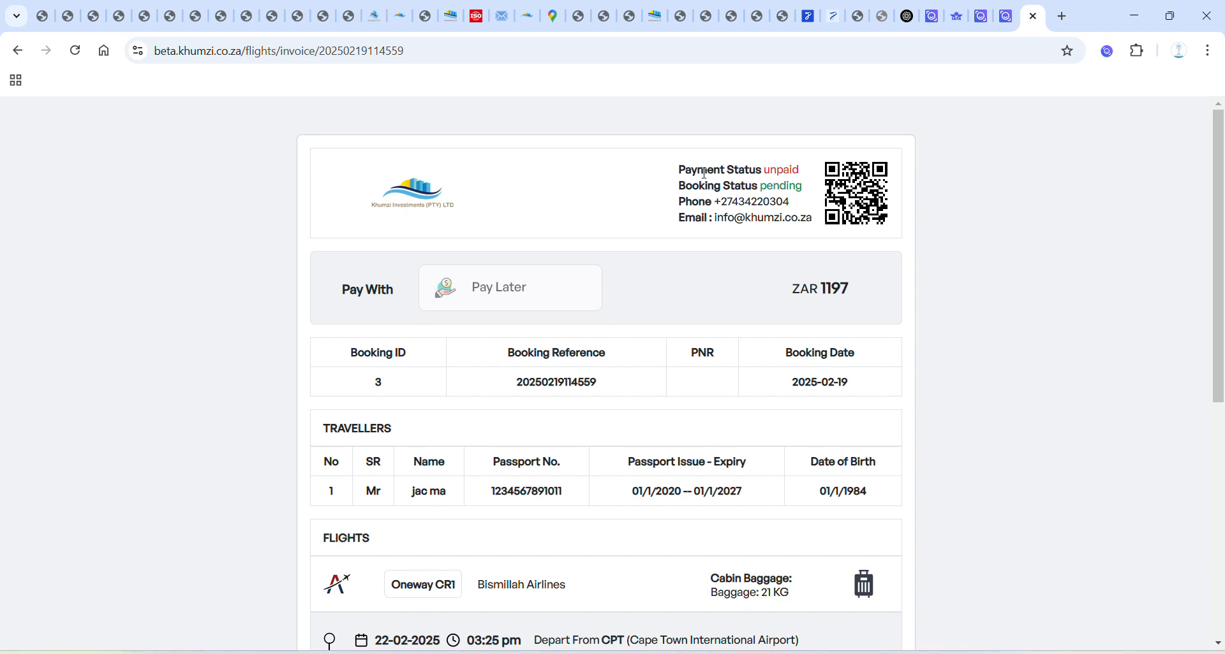
Step: Review the flight invoice from the booking details to the customer details, and highlight the booking status
{"action": "scroll", "coordinate": [704, 173], "scroll_direction": "down", "scroll_amount": 7}
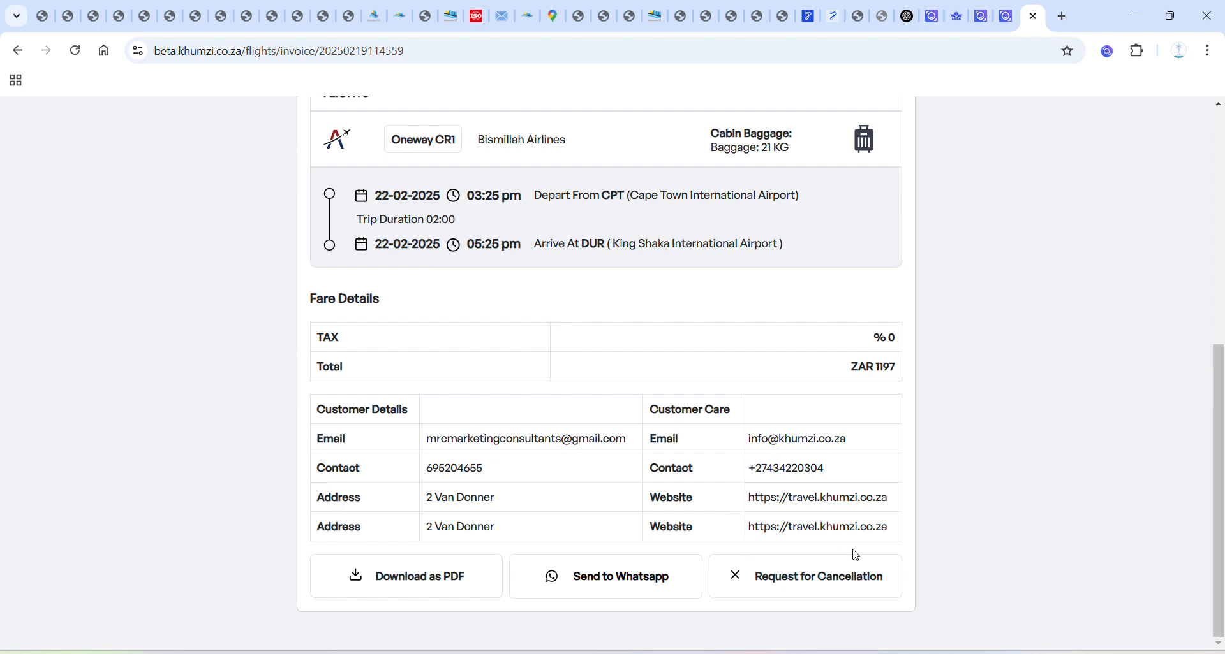
{"action": "scroll", "coordinate": [745, 450], "scroll_direction": "up", "scroll_amount": 5}
{"action": "scroll", "coordinate": [746, 448], "scroll_direction": "down", "scroll_amount": 5}
{"action": "scroll", "coordinate": [876, 494], "scroll_direction": "up", "scroll_amount": 3}
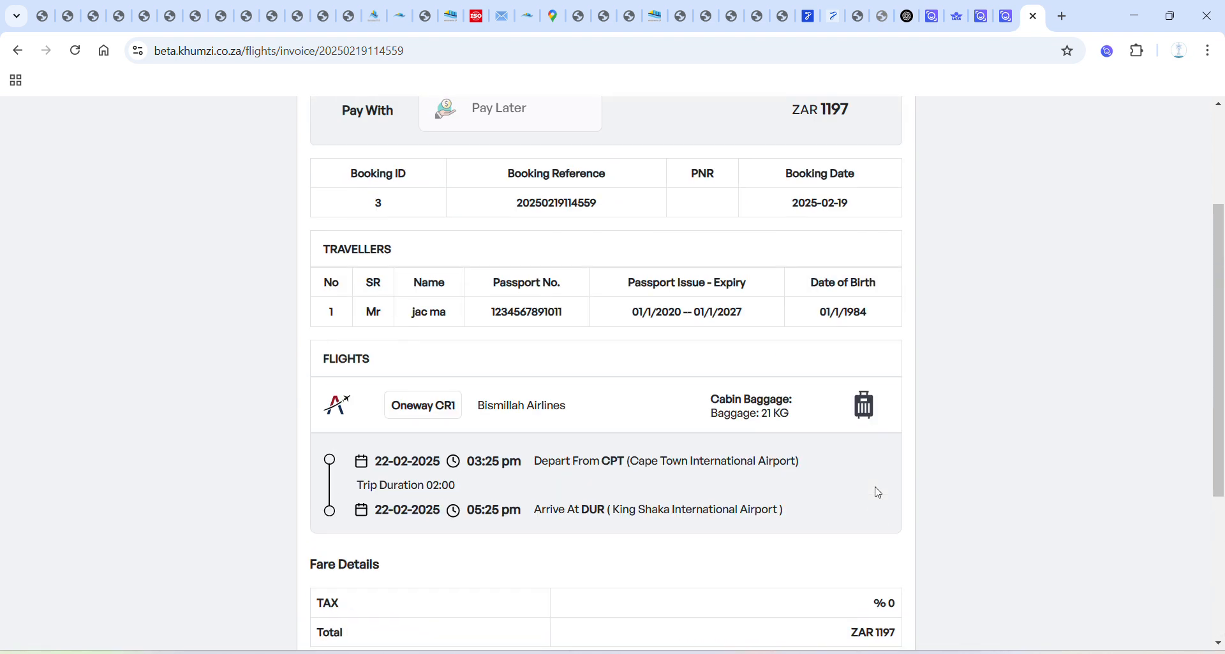
{"action": "scroll", "coordinate": [877, 493], "scroll_direction": "up", "scroll_amount": 3}
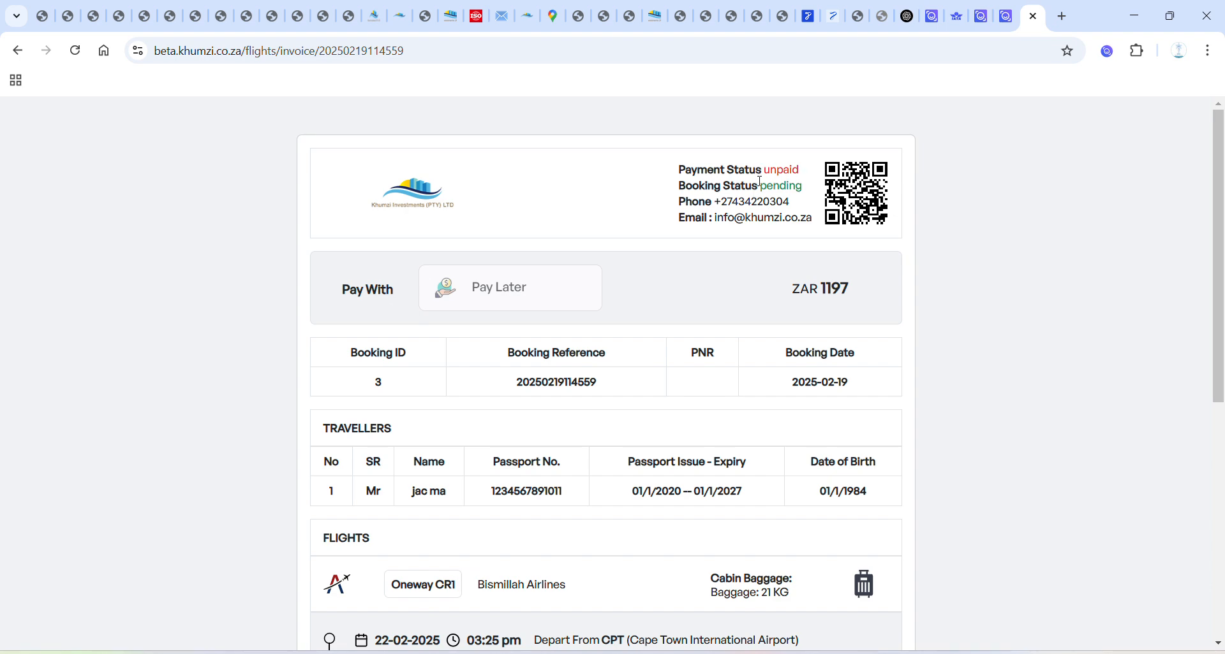
{"action": "left_click_drag", "start_coordinate": [775, 187], "coordinate": [807, 196]}
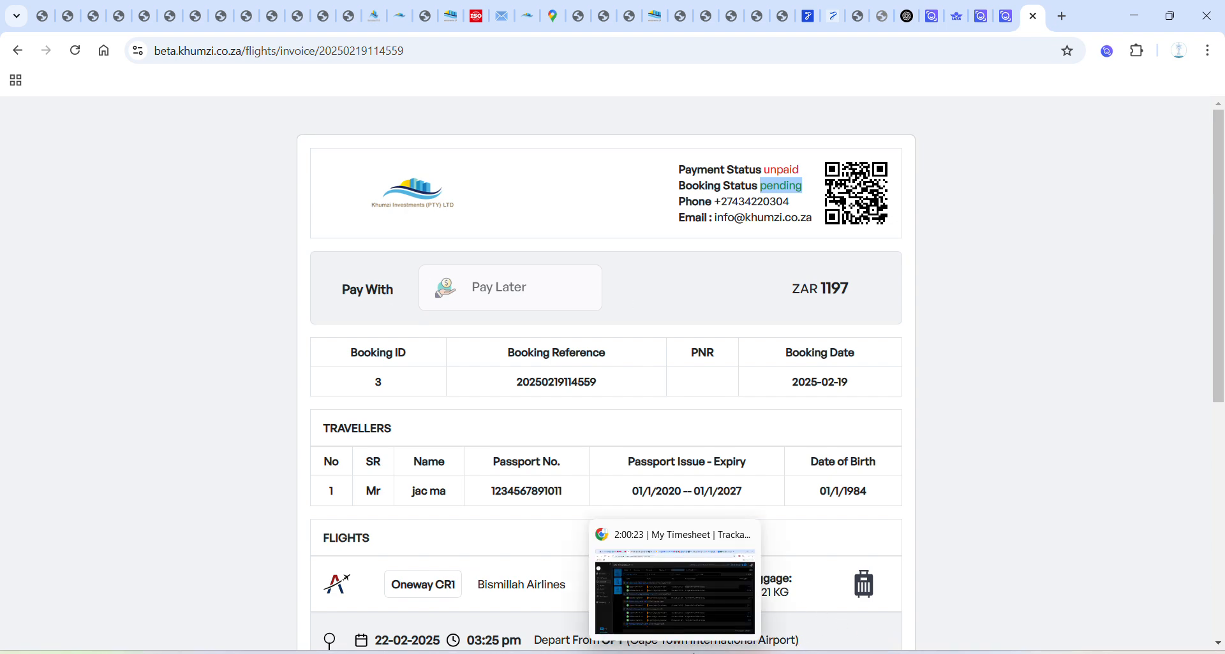
Step: Open Gmail in a new browser tab, read the Flight Booked e-mail from Khumzi Travel Agency, and return to the flight invoice
{"action": "mouse_move", "coordinate": [885, 653]}
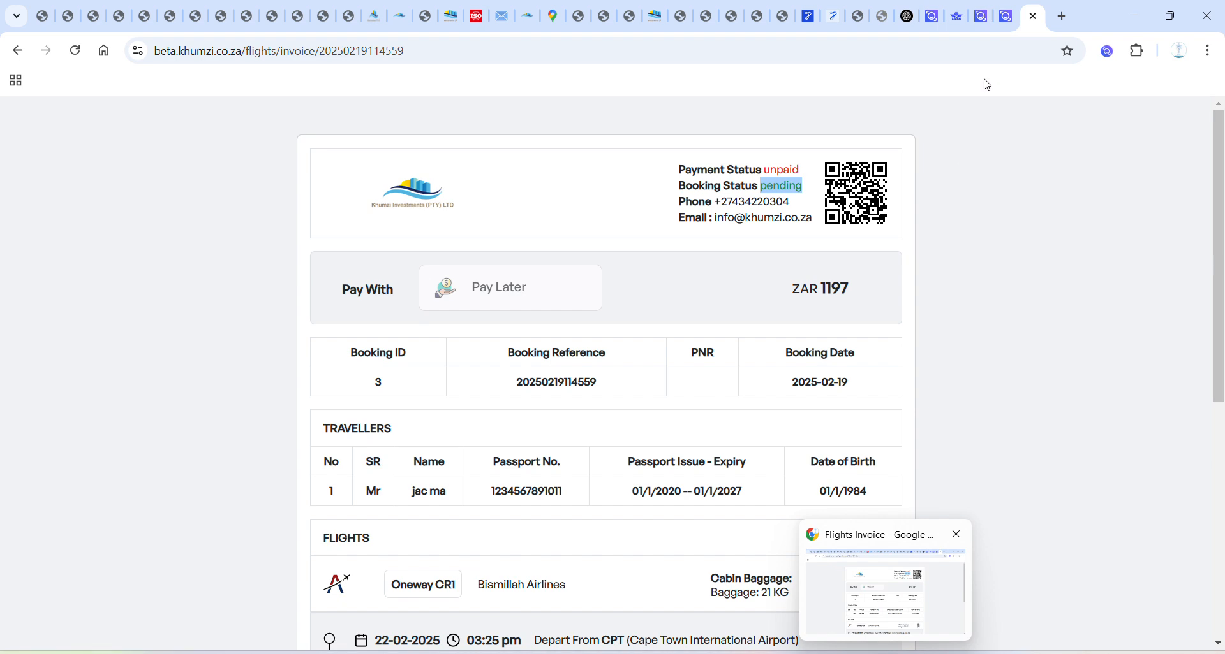
{"action": "left_click", "coordinate": [1061, 16]}
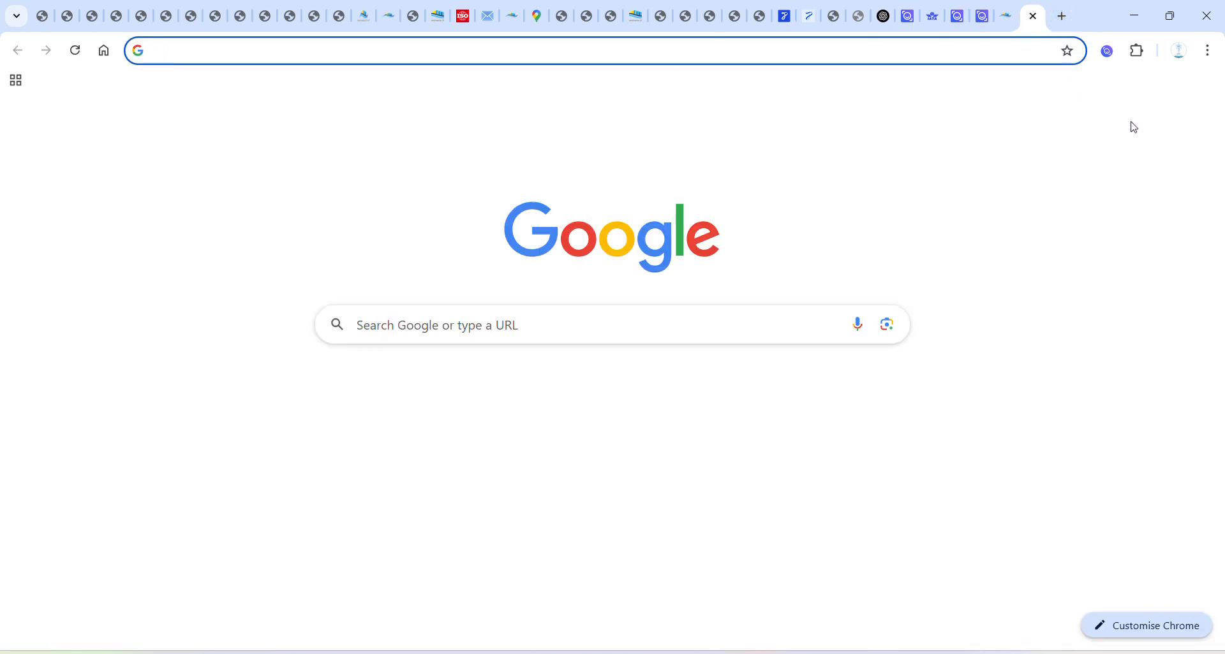
{"action": "left_click", "coordinate": [1078, 126]}
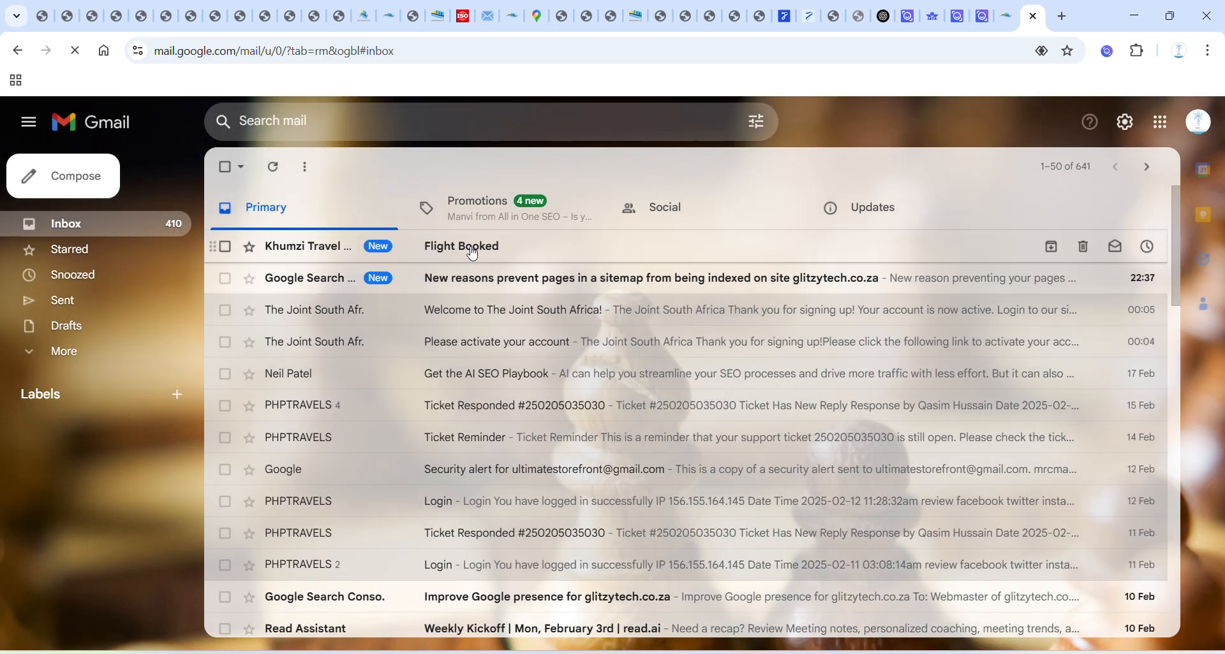
{"action": "left_click", "coordinate": [496, 246]}
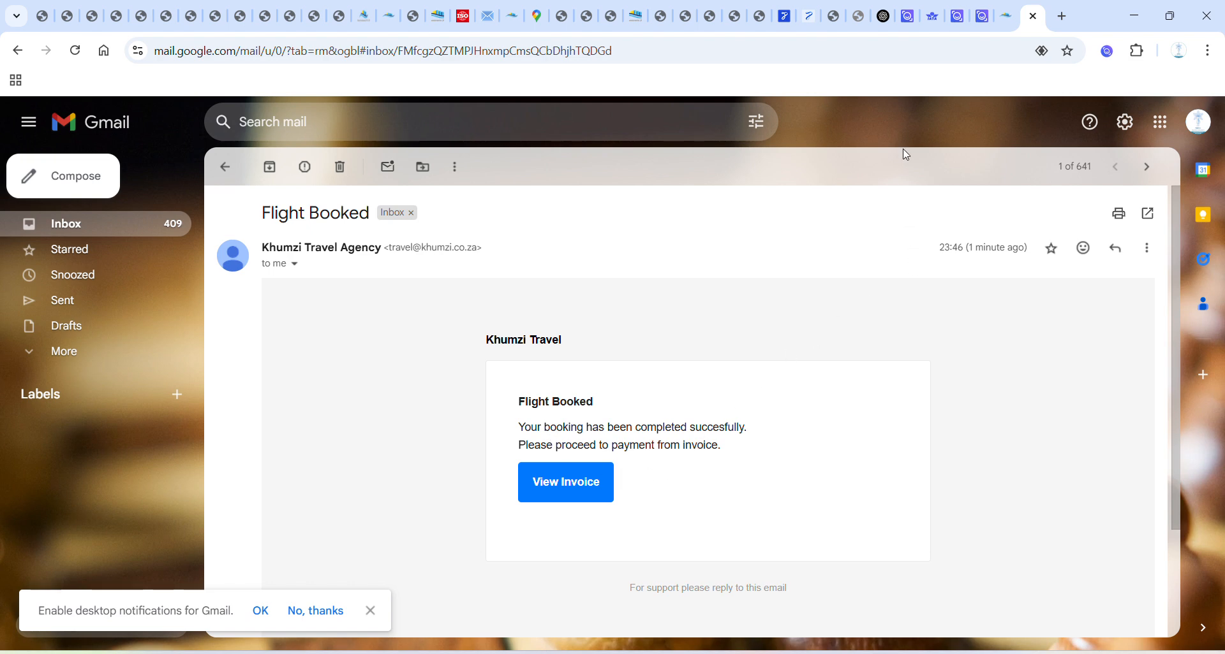
{"action": "mouse_move", "coordinate": [1005, 20]}
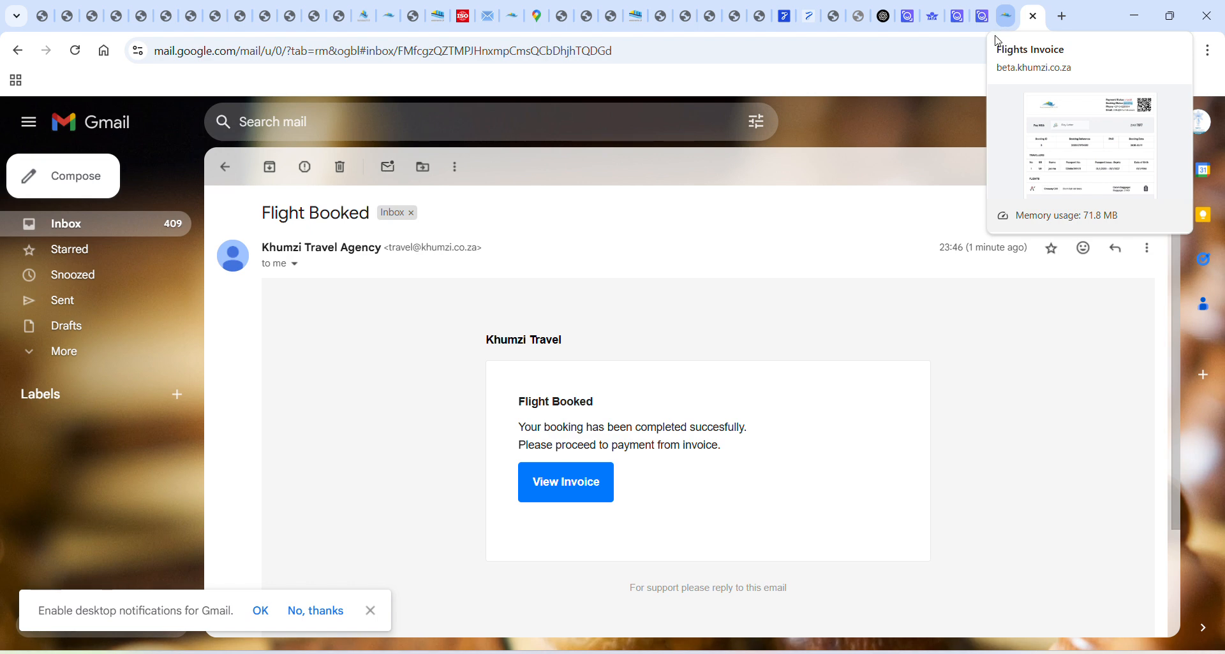
{"action": "left_click", "coordinate": [1008, 30]}
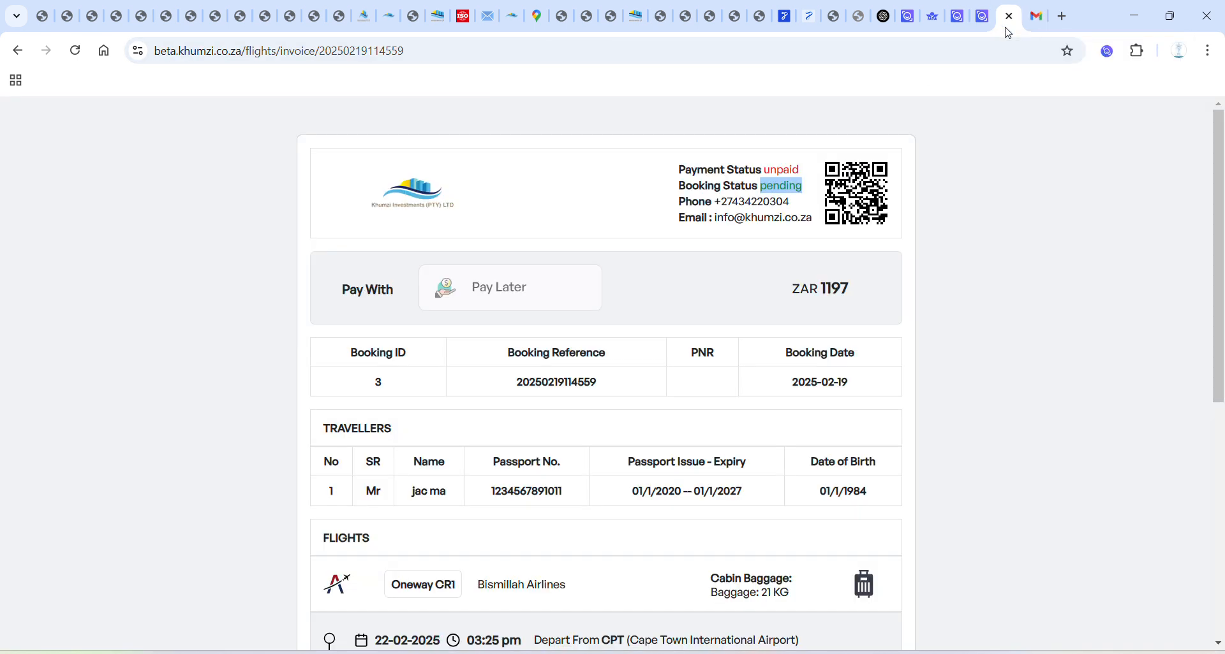